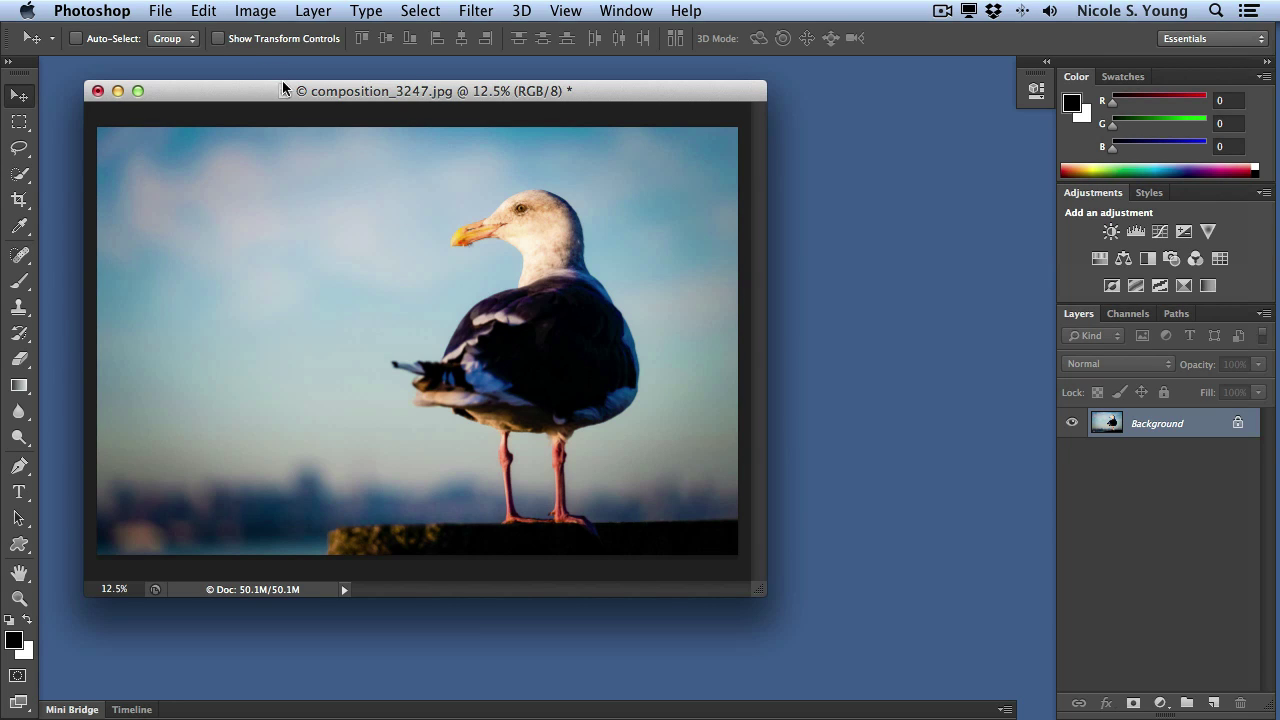
Open copper.png from the watercolor textures folder as a new document
click(165, 11)
click(190, 52)
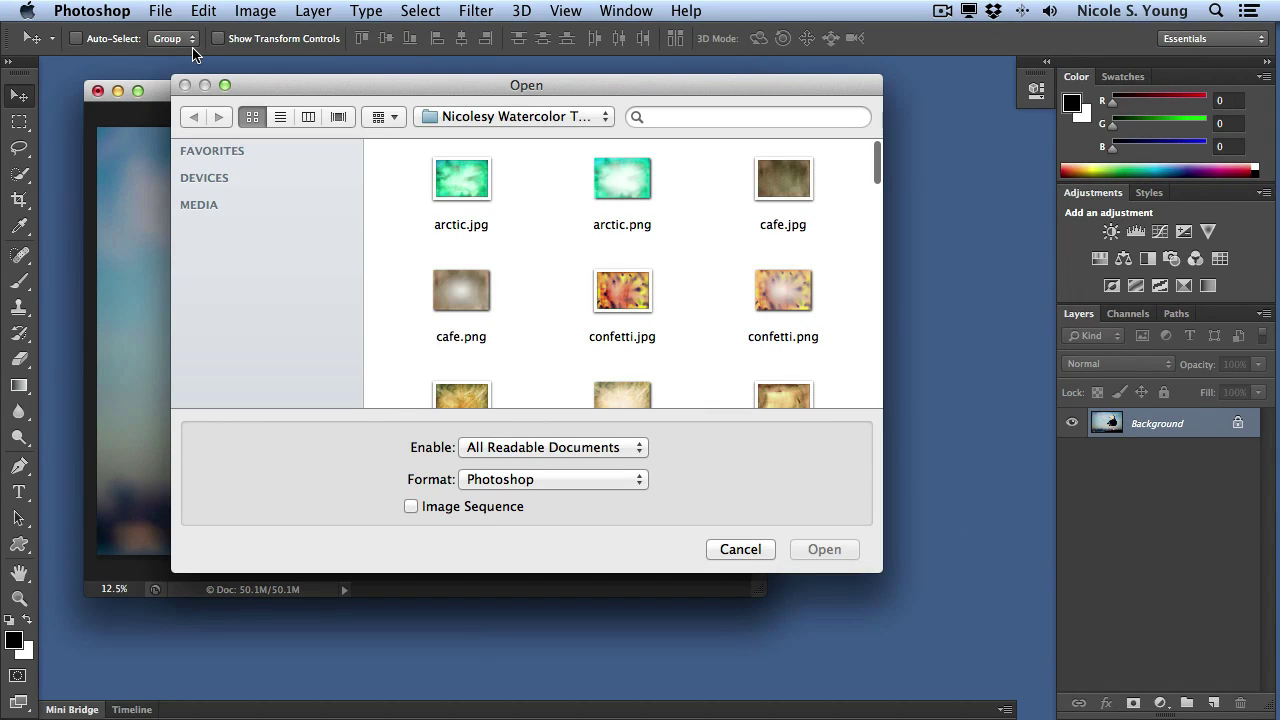
drag(871, 166, 873, 210)
click(634, 183)
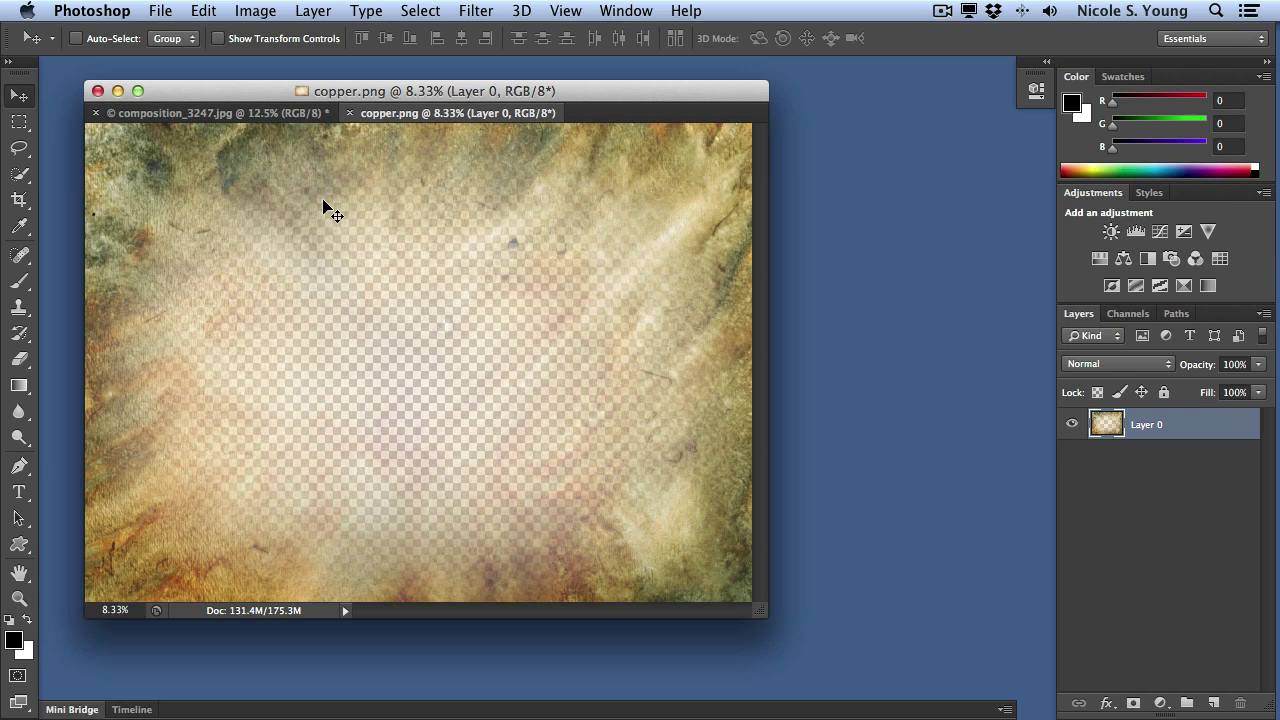
Drag the copper texture onto composition_3247.jpg so it becomes Layer 1 above the seagull
drag(320, 203, 324, 233)
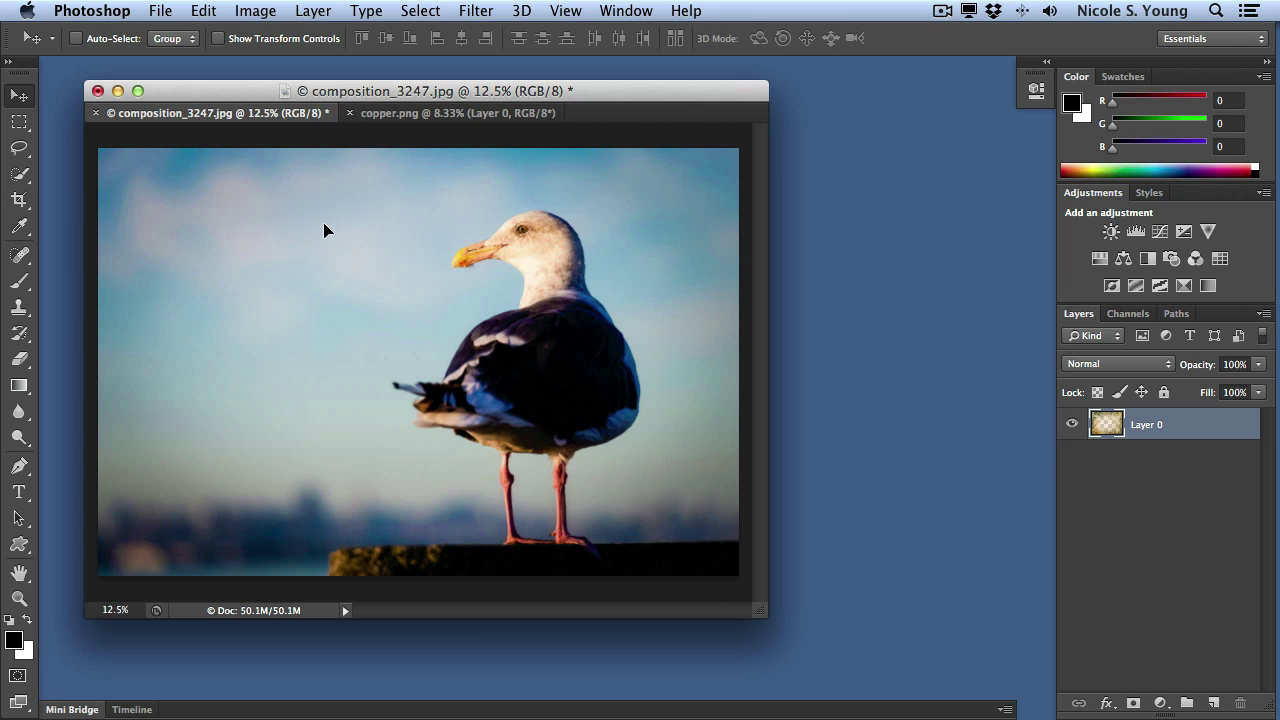
drag(324, 231, 324, 228)
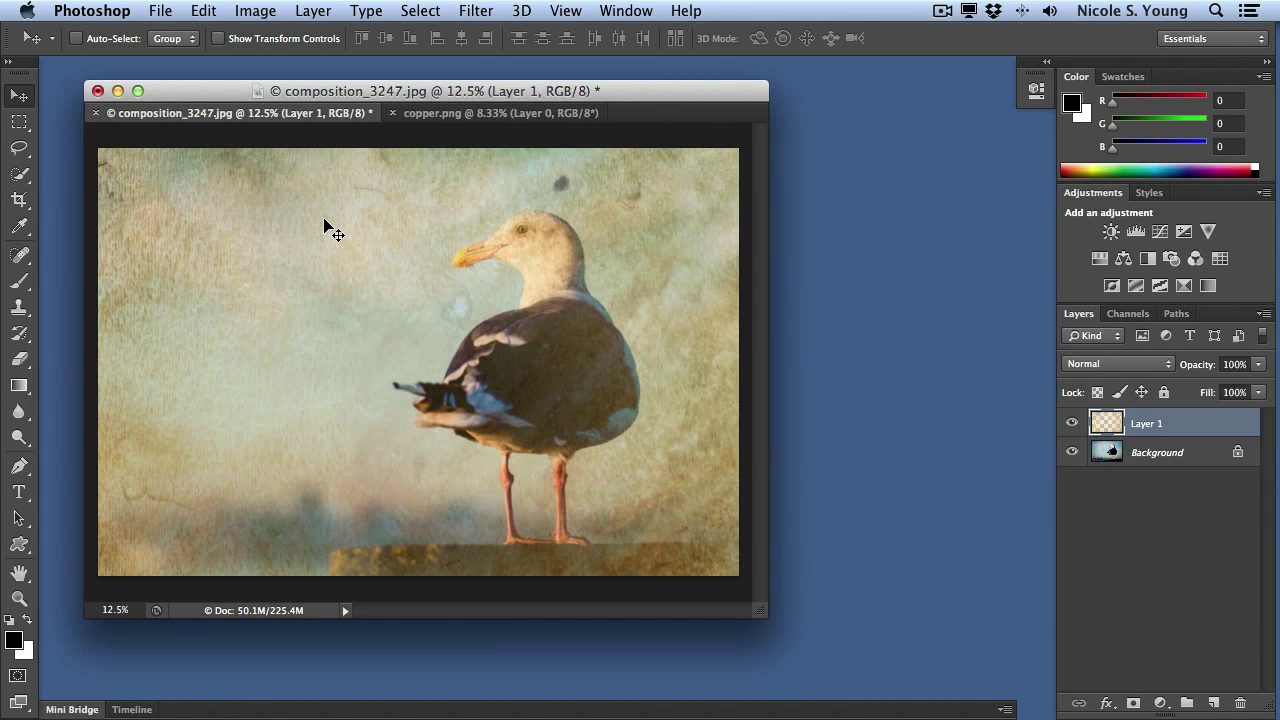
key(f)
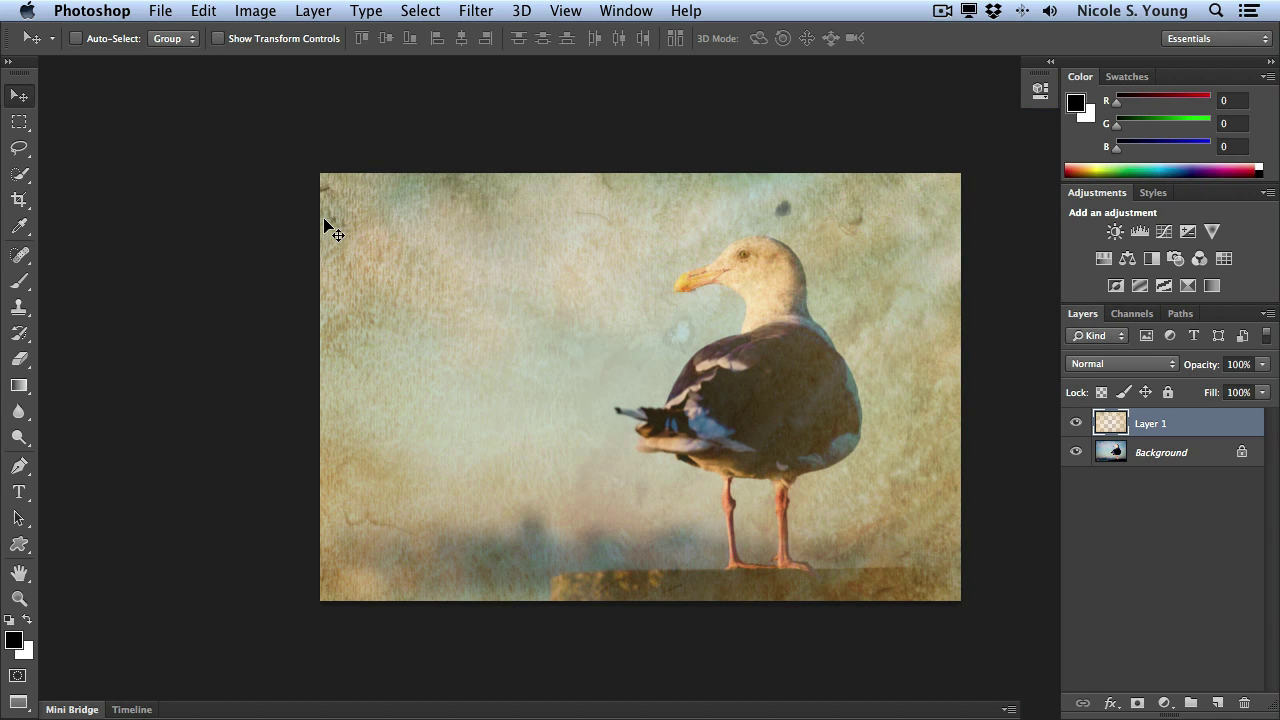
Scale the copper texture's height and width to match the seagull photo's edges
key(super+minus)
key(super+minus)
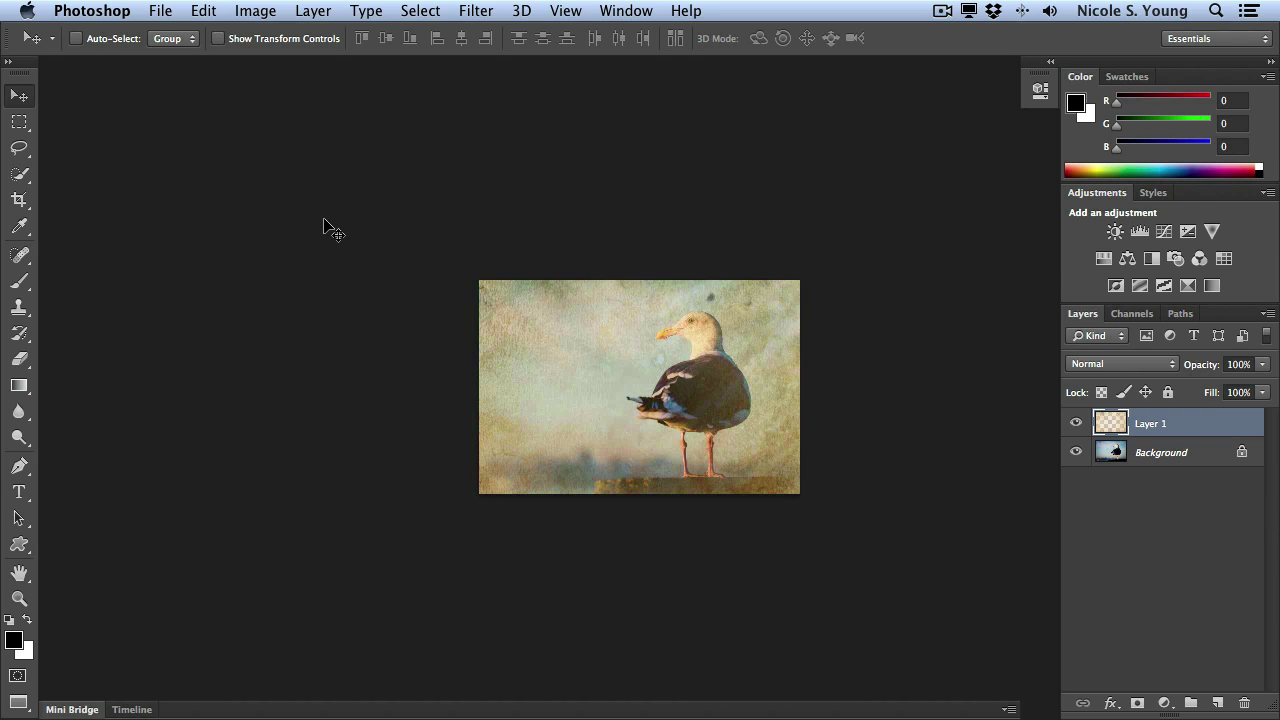
key(super+t)
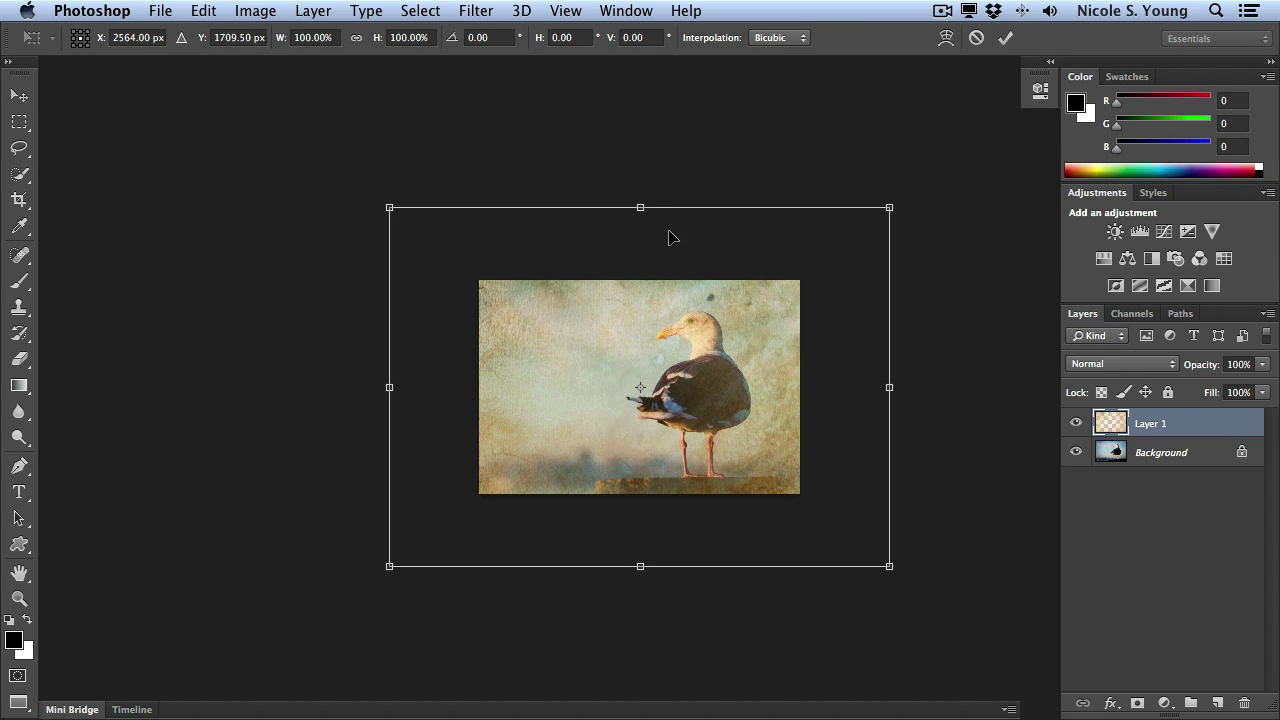
drag(641, 207, 641, 280)
drag(893, 389, 802, 385)
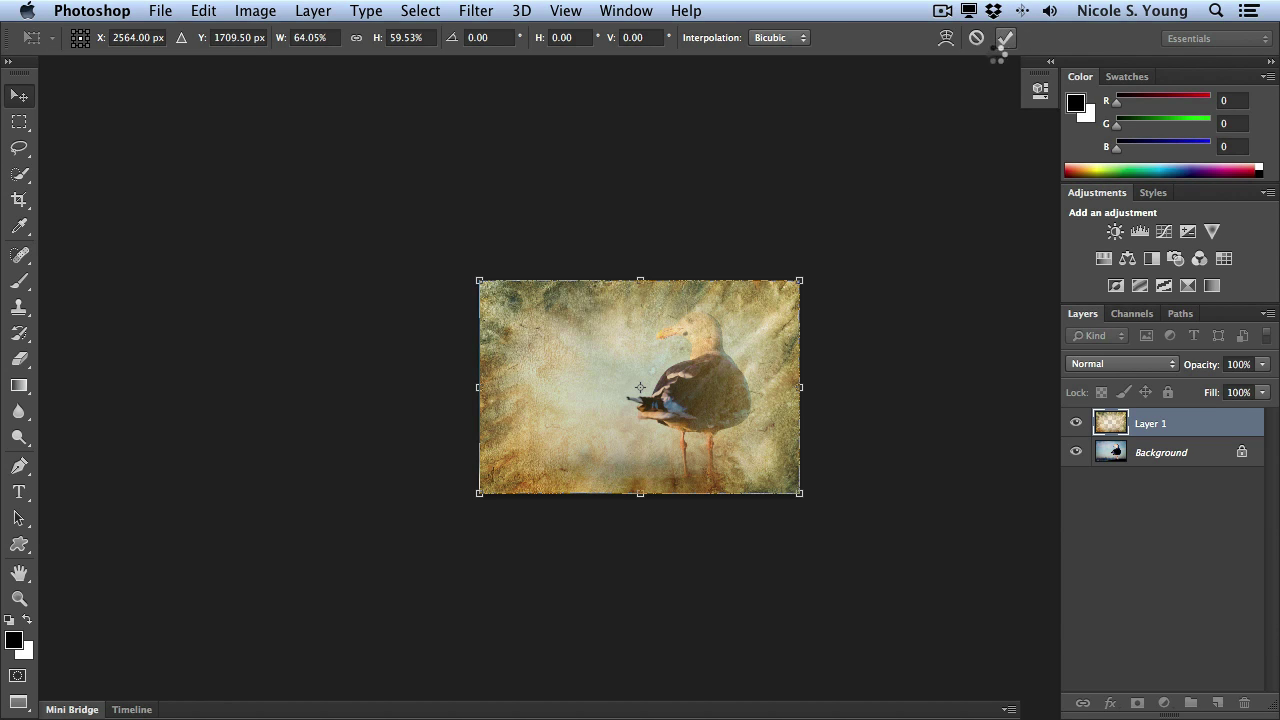
click(1004, 38)
Set the copper layer's blend mode to Overlay
click(1095, 364)
click(1095, 555)
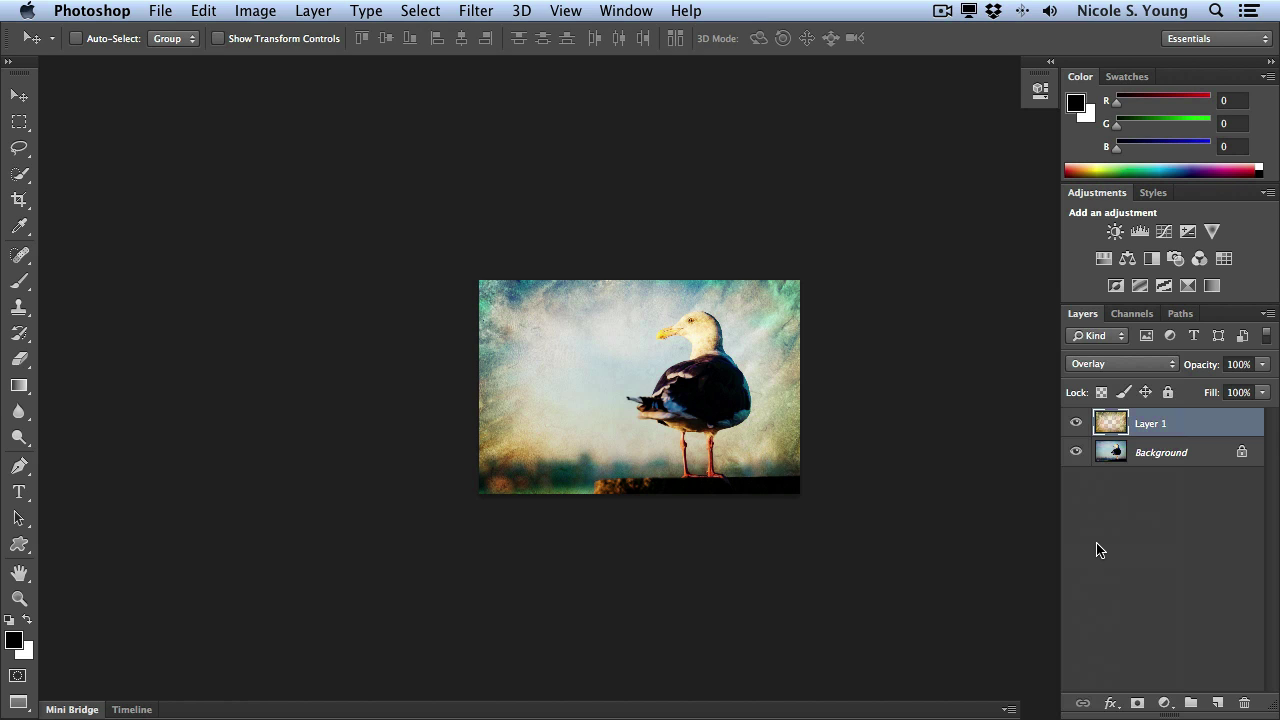
key(super+equal)
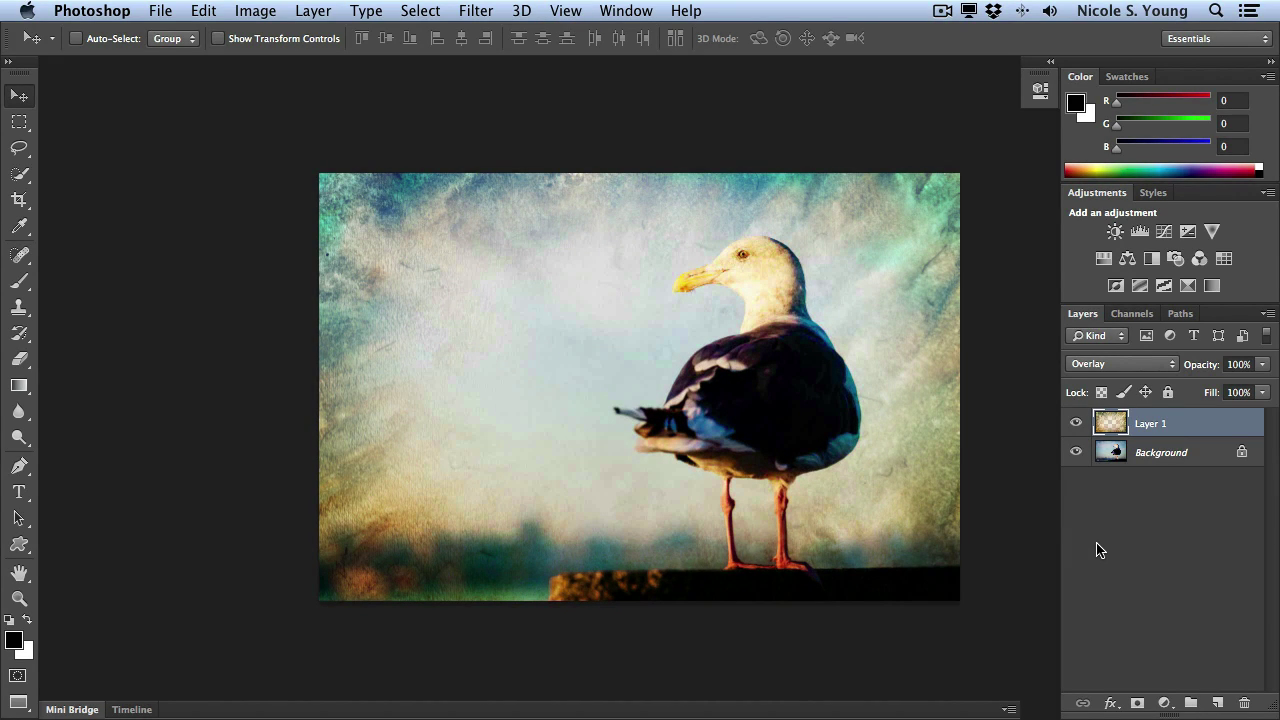
Float composition_3247.jpg and copper.png in separate windows, with copper.png moved aside
key(f)
key(f)
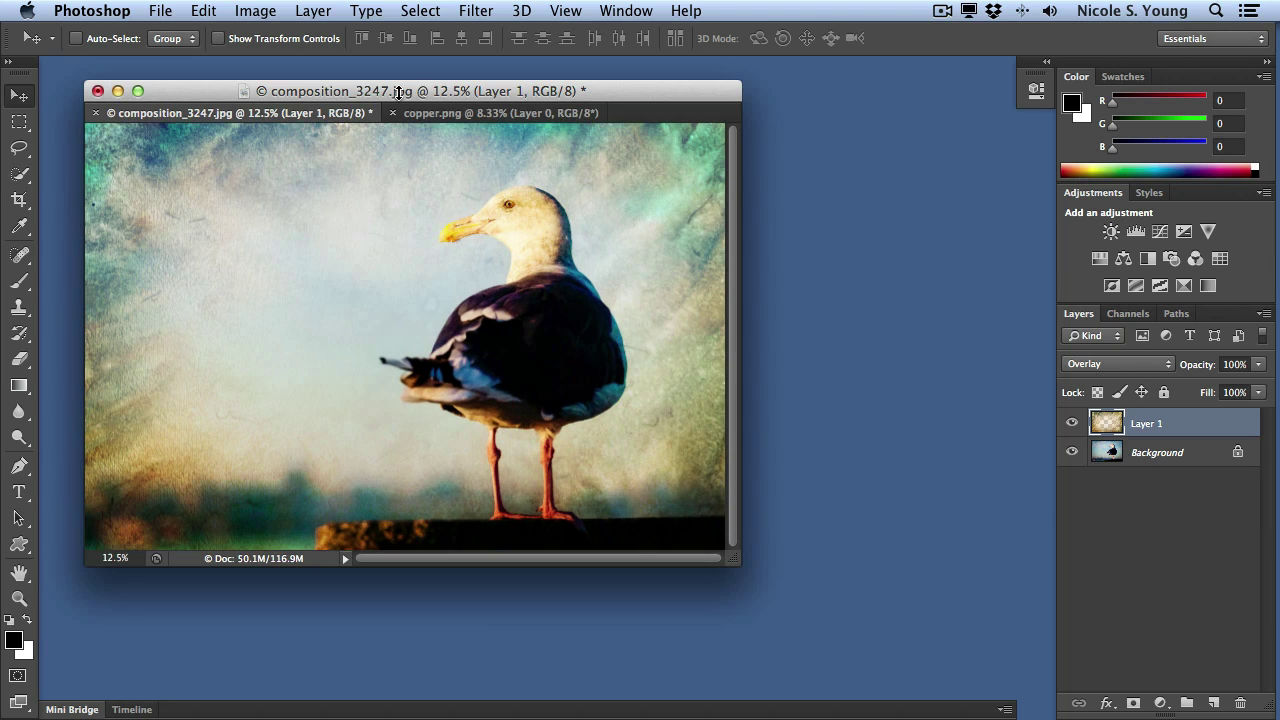
click(626, 10)
mouse_move(660, 35)
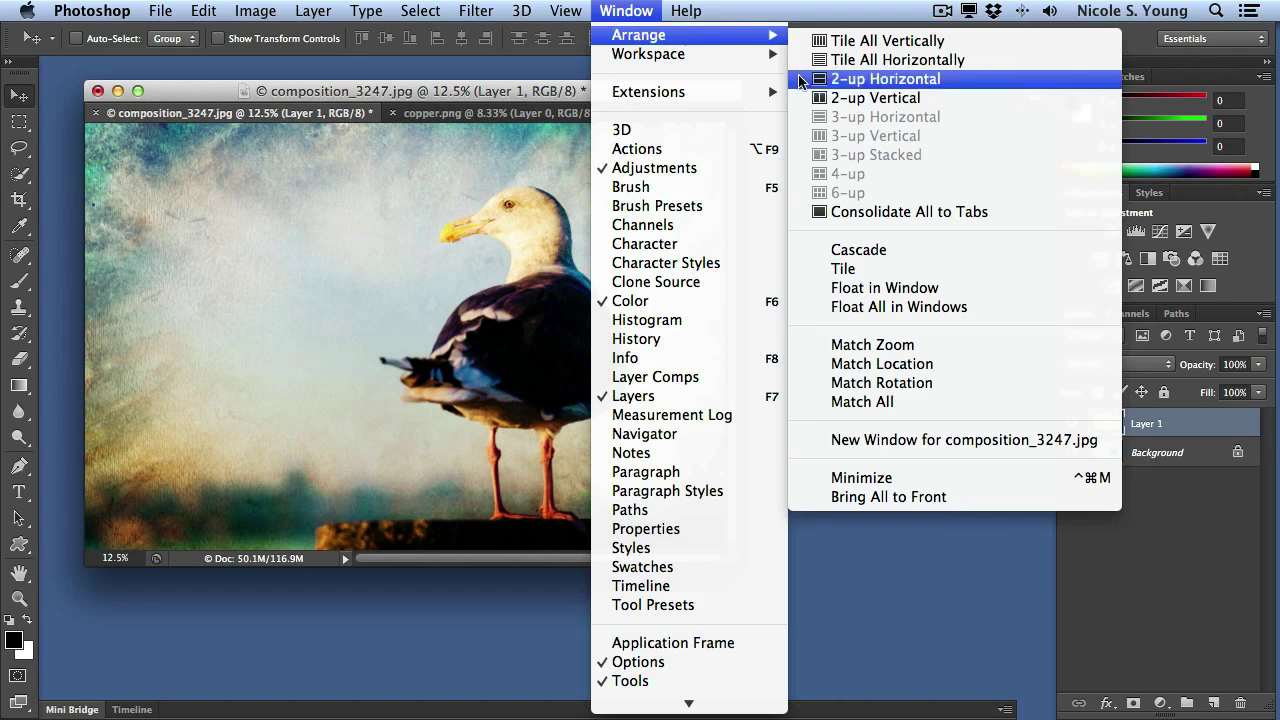
click(950, 307)
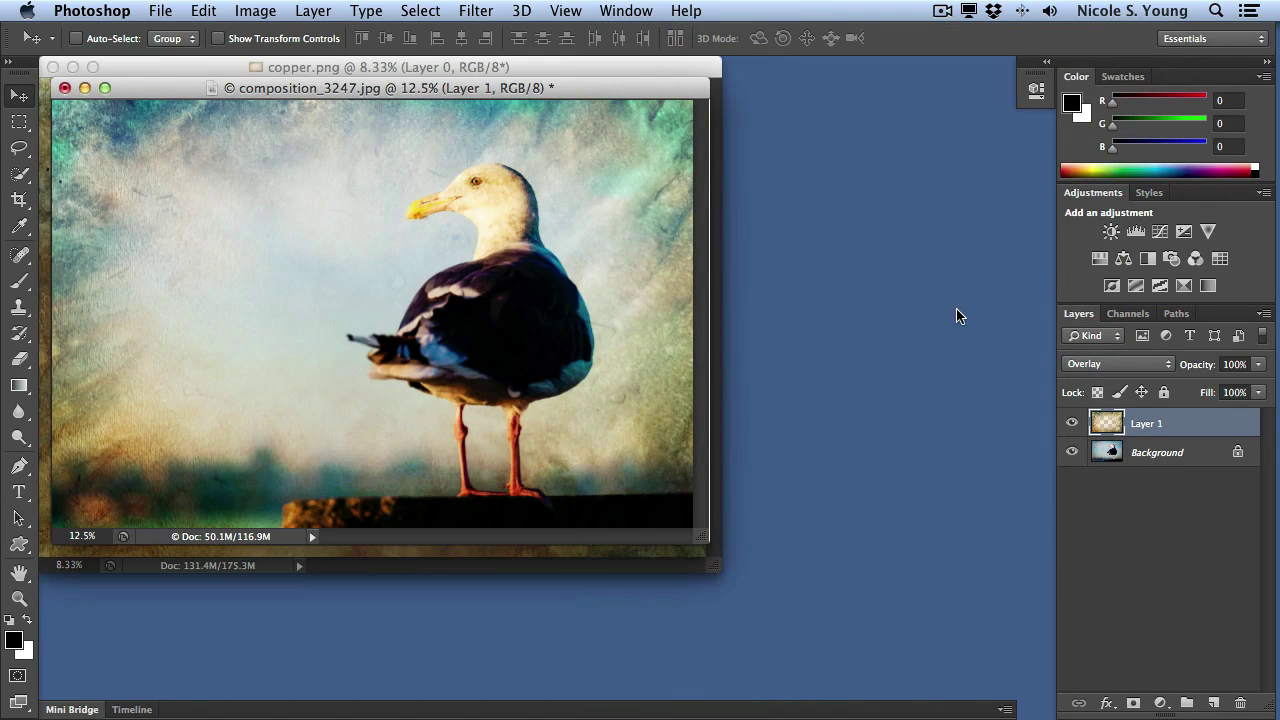
drag(578, 70, 829, 212)
Delete the Overlay copper layer and drag a fresh copper.png copy onto the seagull photo
click(644, 83)
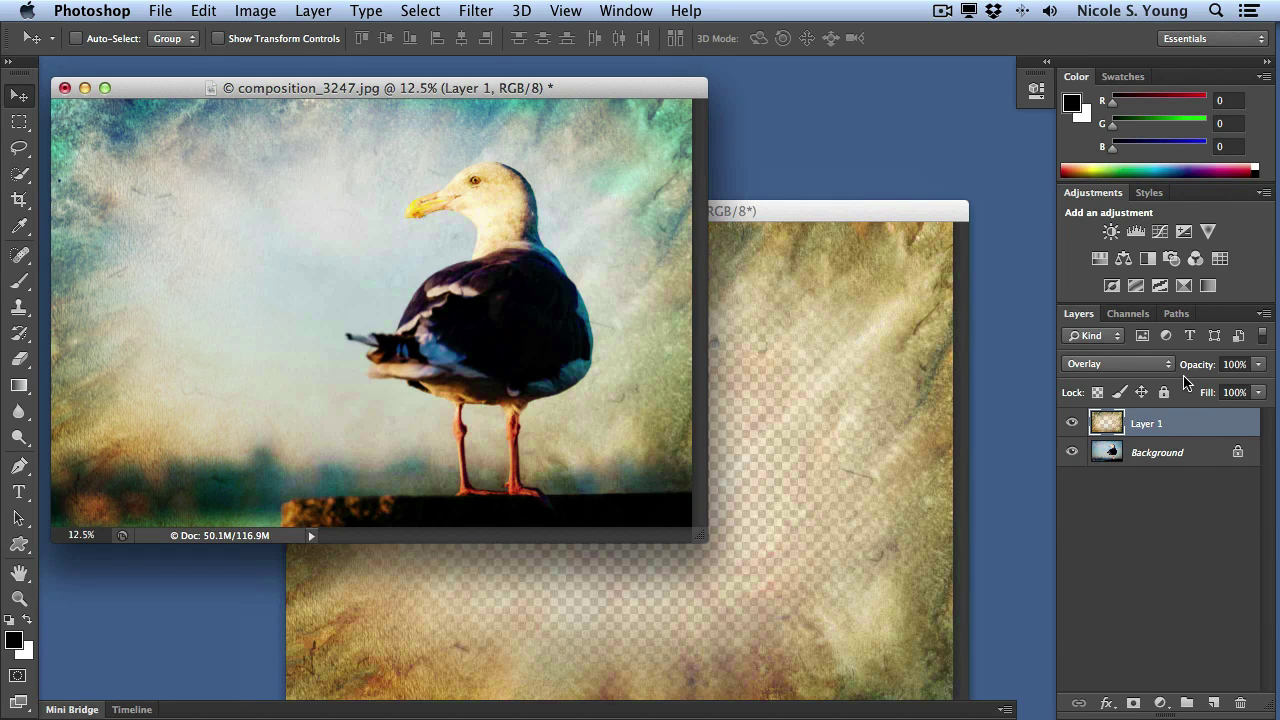
key(Delete)
click(842, 216)
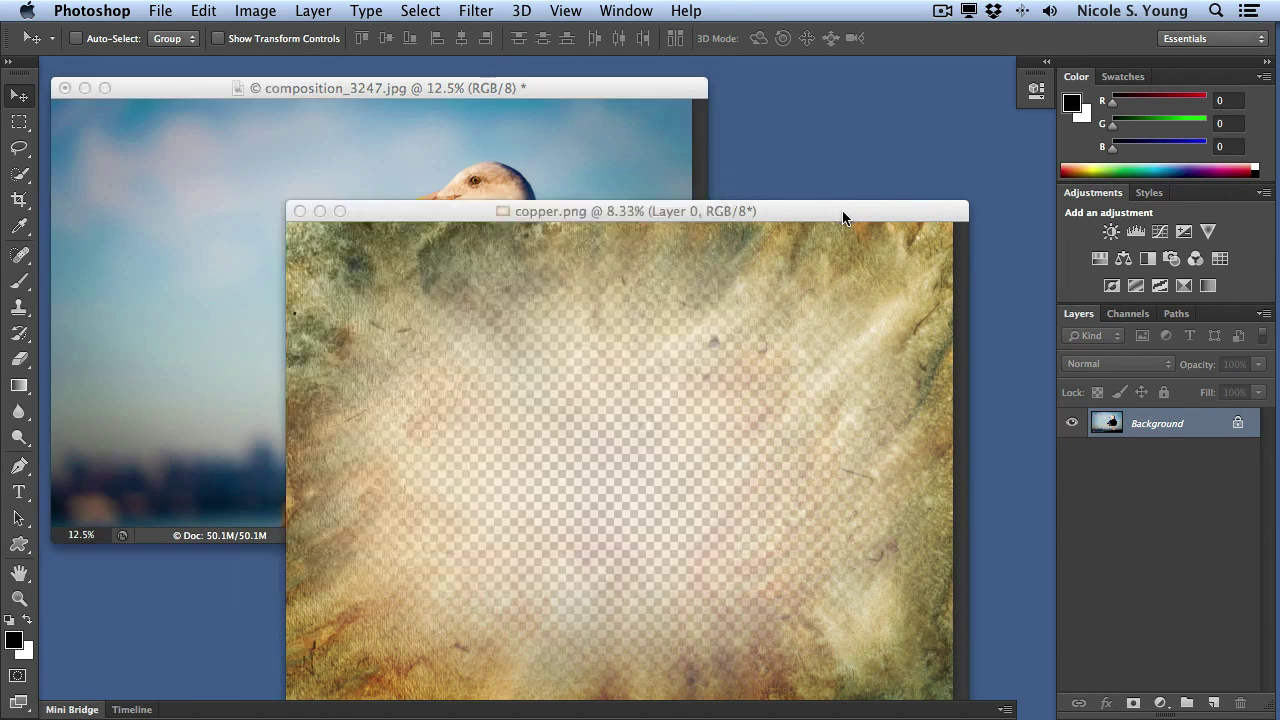
drag(842, 216, 877, 180)
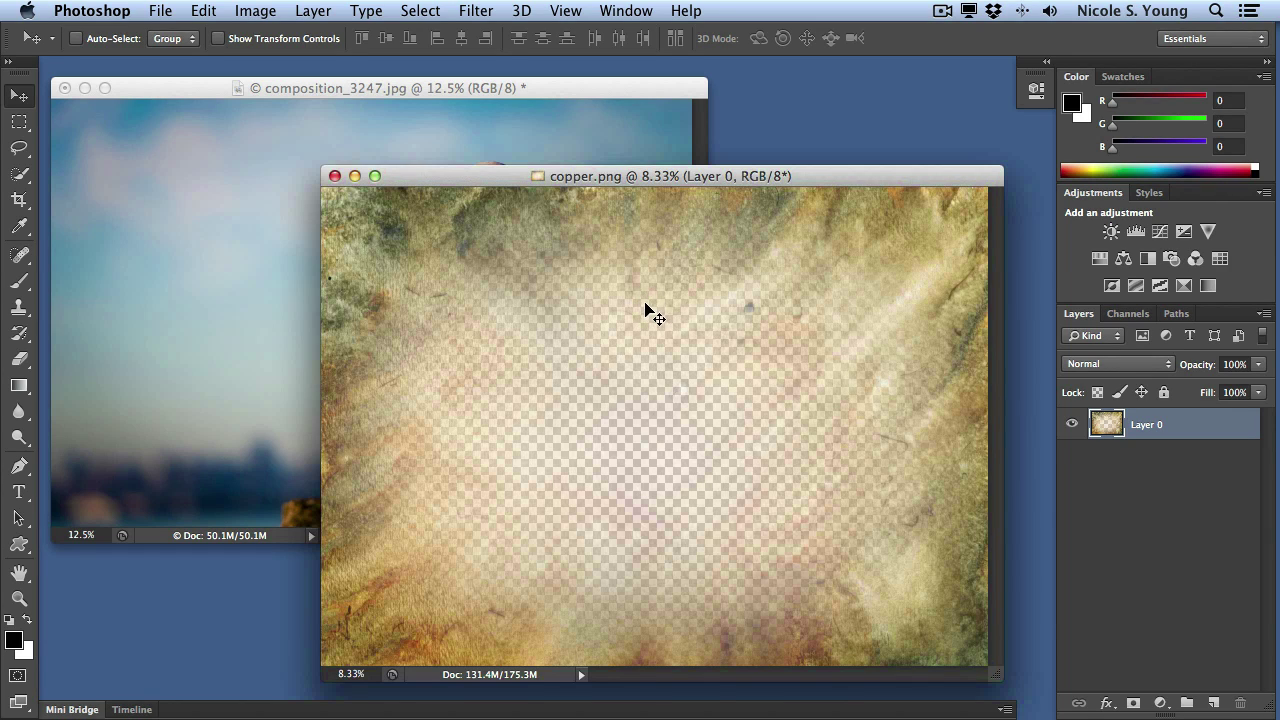
drag(574, 277, 239, 192)
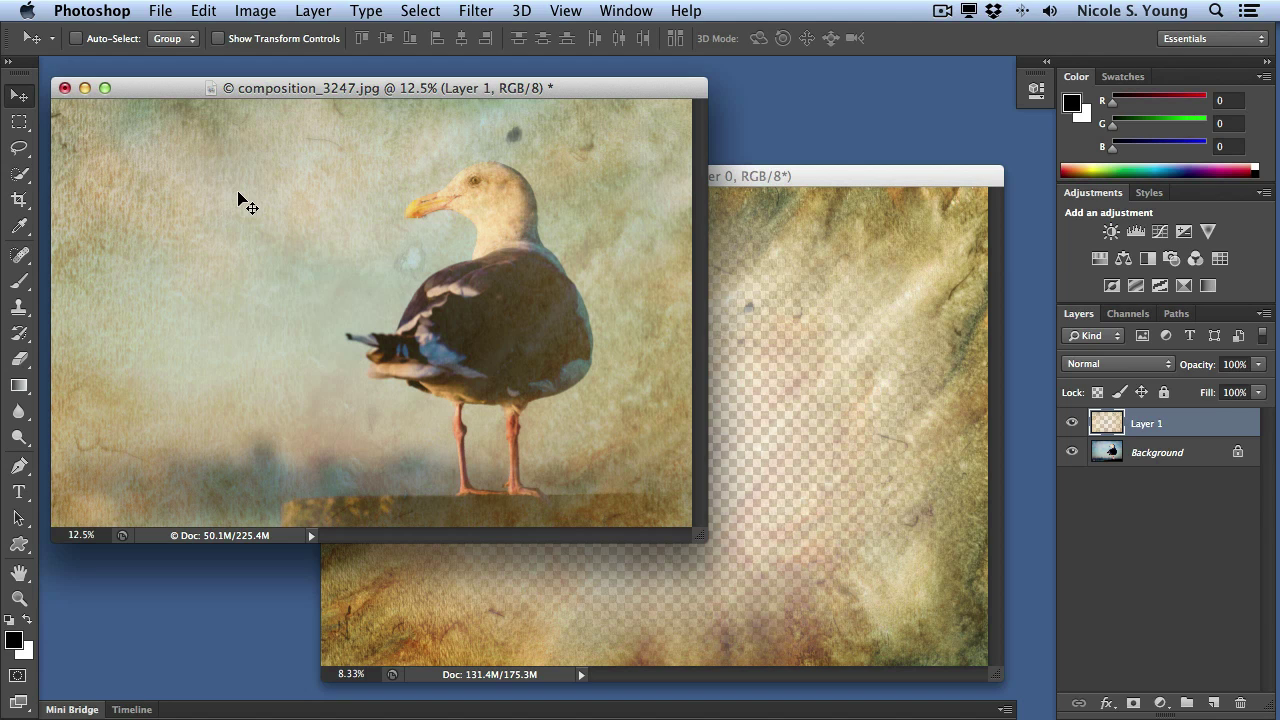
Refit the new copper layer to the photo's edges and blend it in Overlay mode
key(f)
key(super+minus)
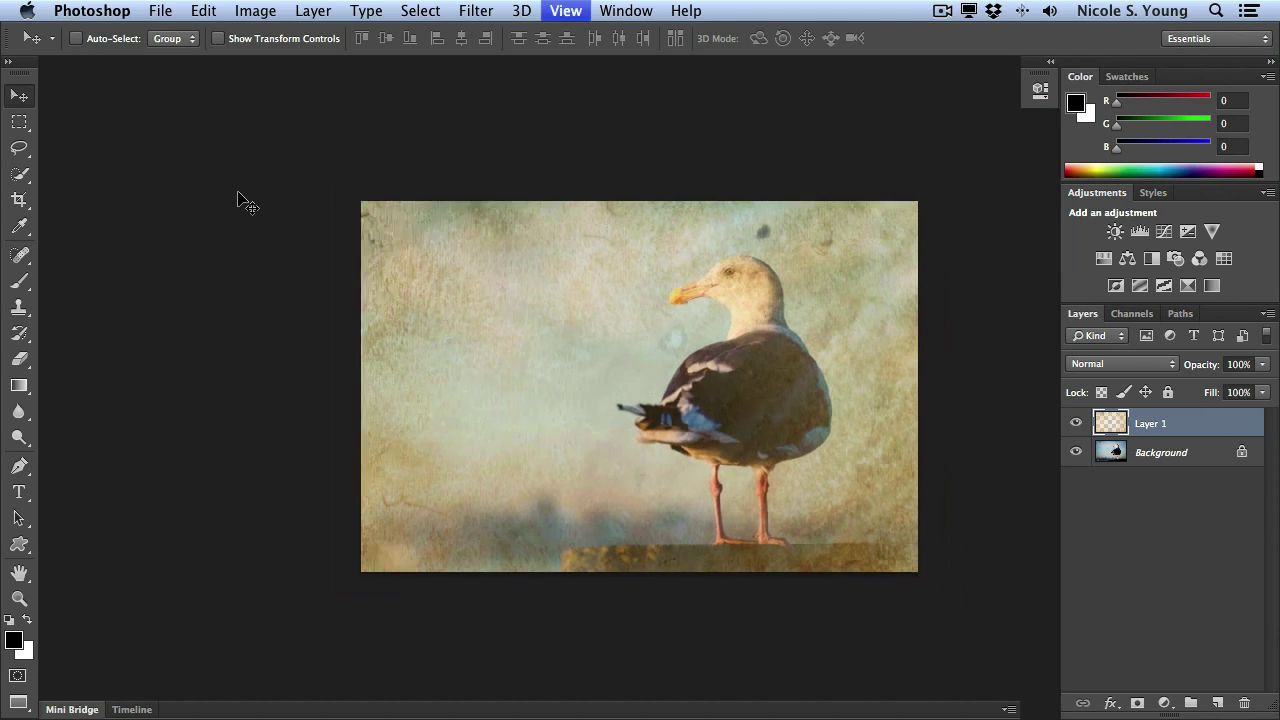
key(super+t)
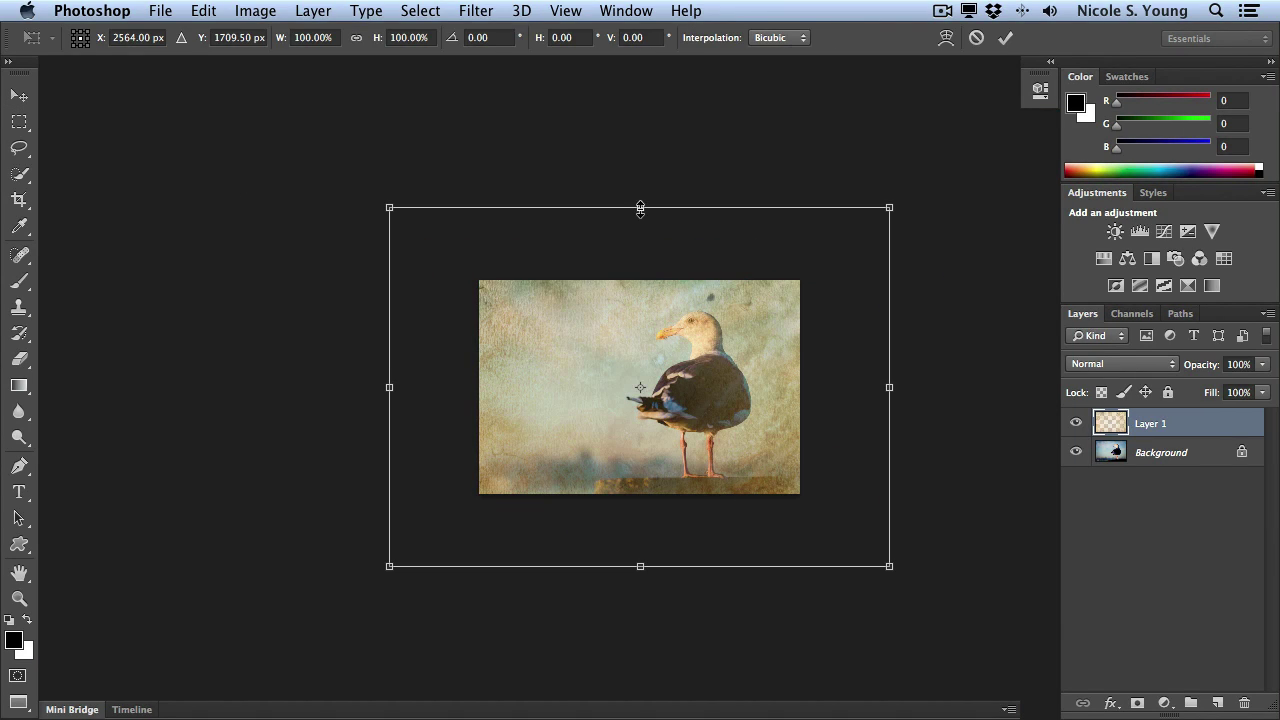
drag(642, 207, 642, 280)
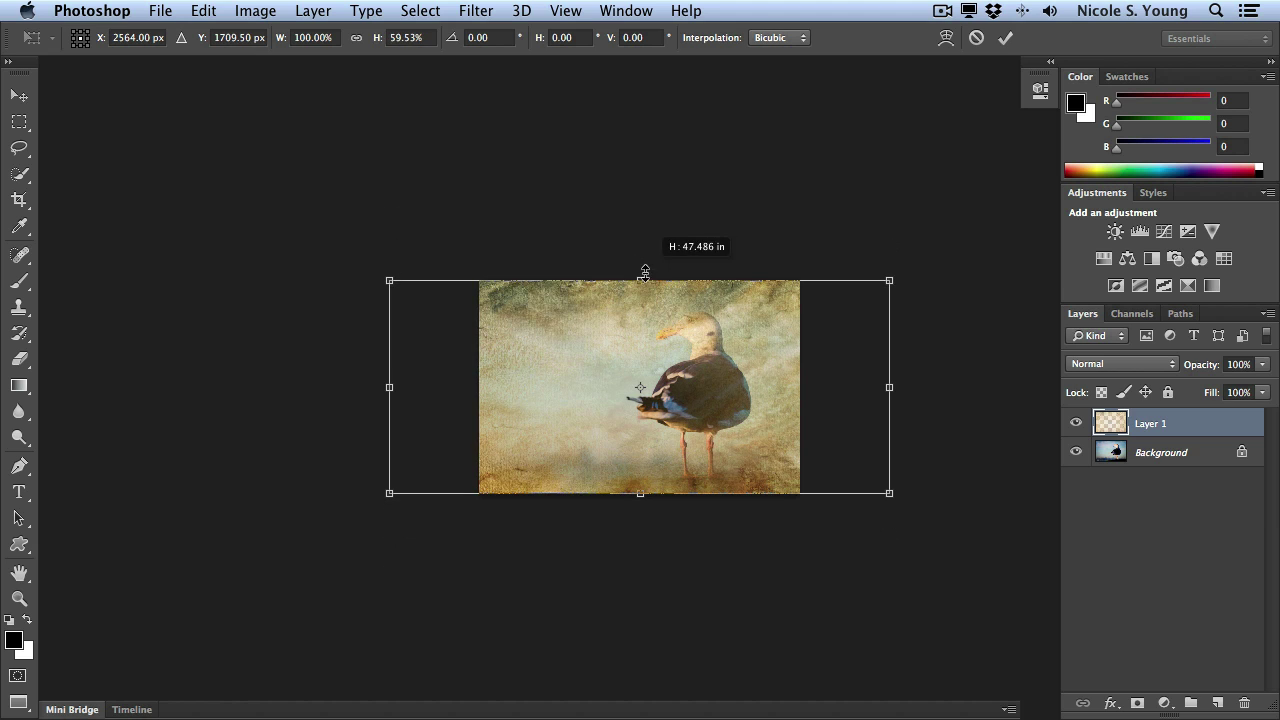
drag(868, 387, 782, 387)
key(super+plus)
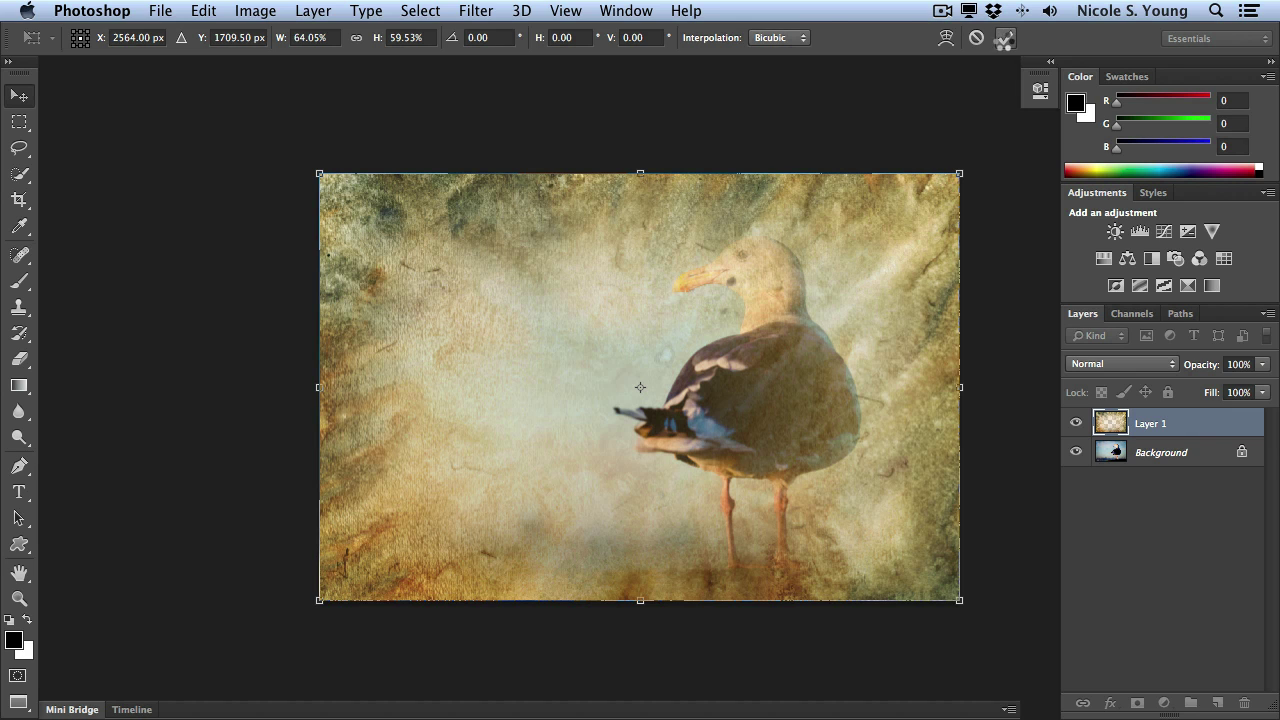
click(1005, 38)
click(1140, 364)
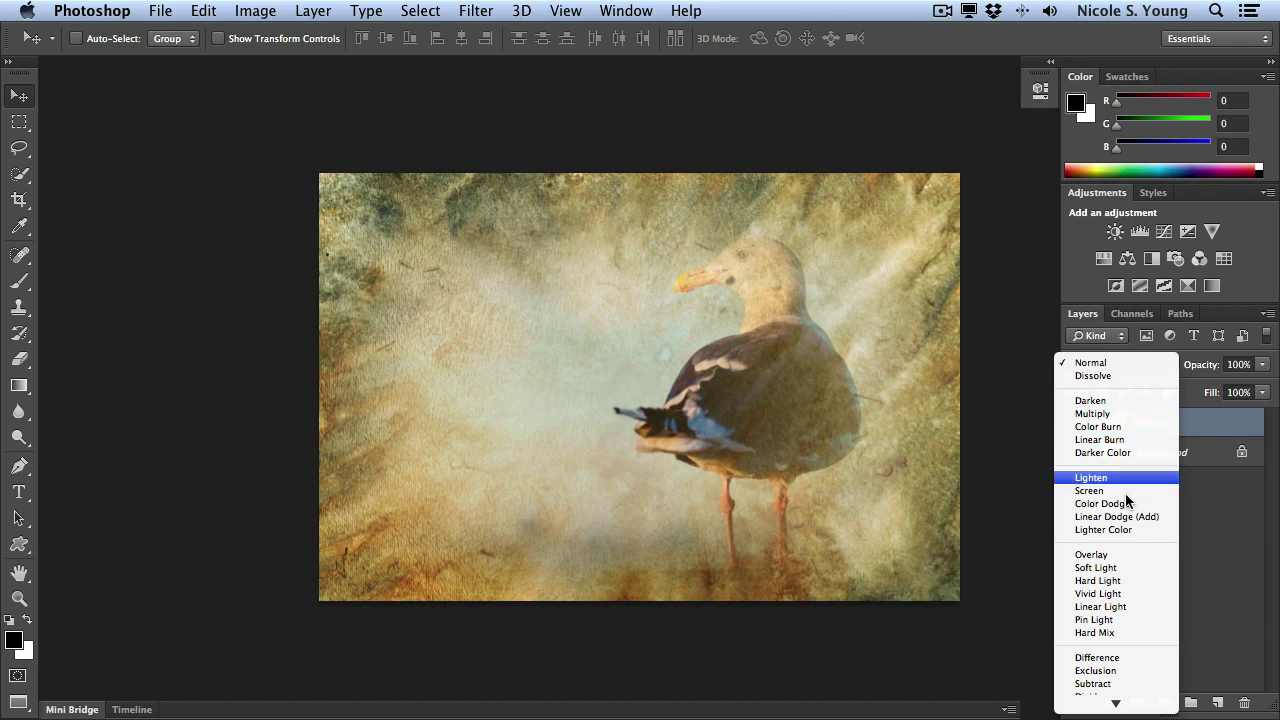
click(1123, 553)
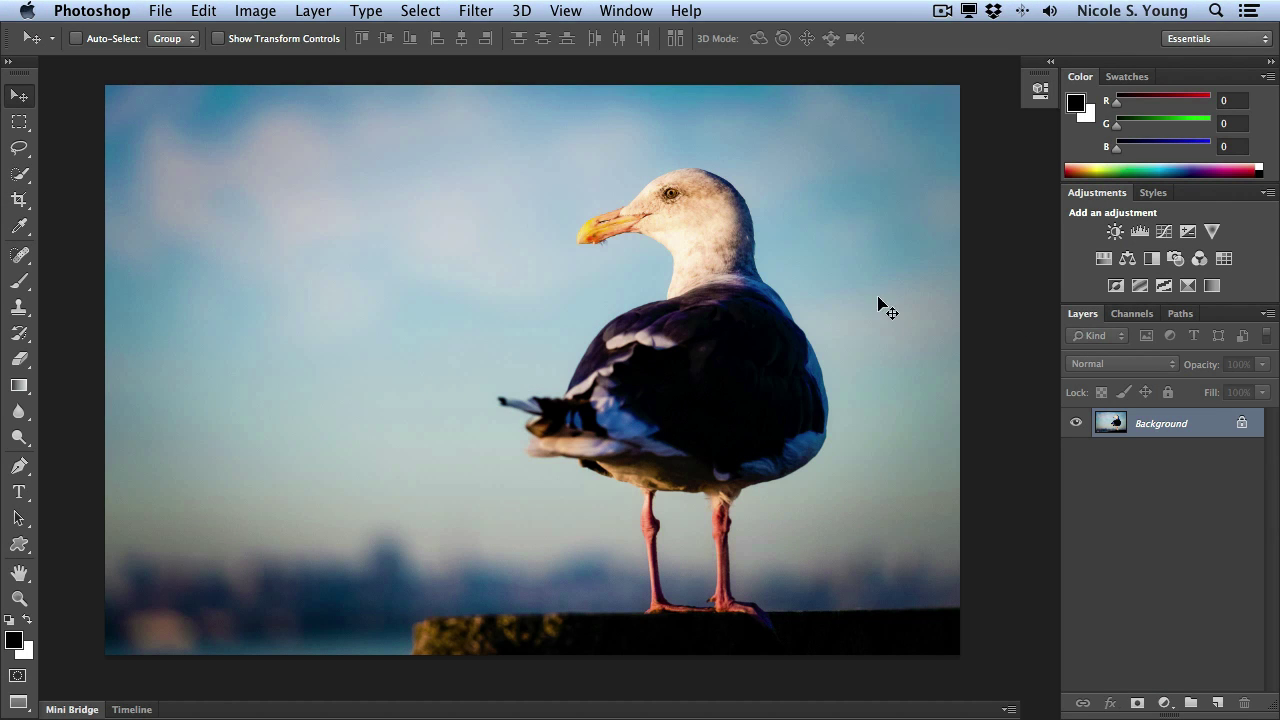
Open galaxy.png from the watercolor textures folder
click(158, 12)
click(183, 54)
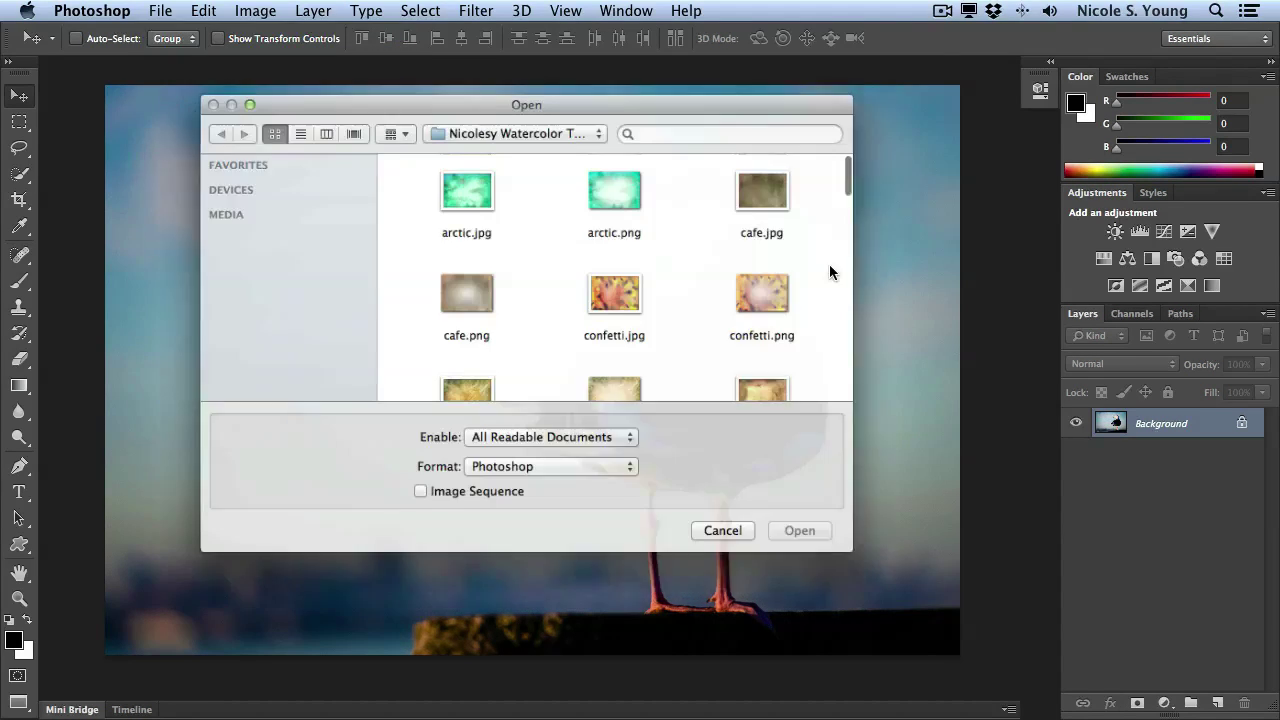
drag(870, 186, 870, 243)
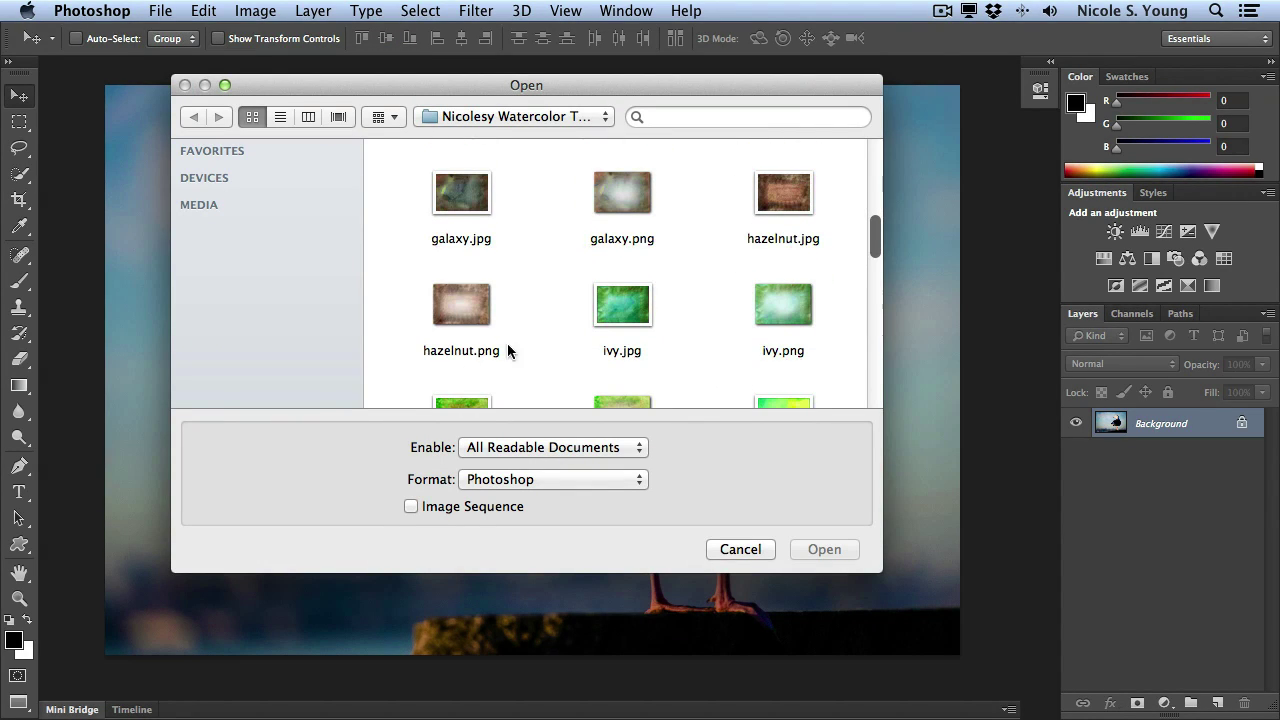
click(642, 198)
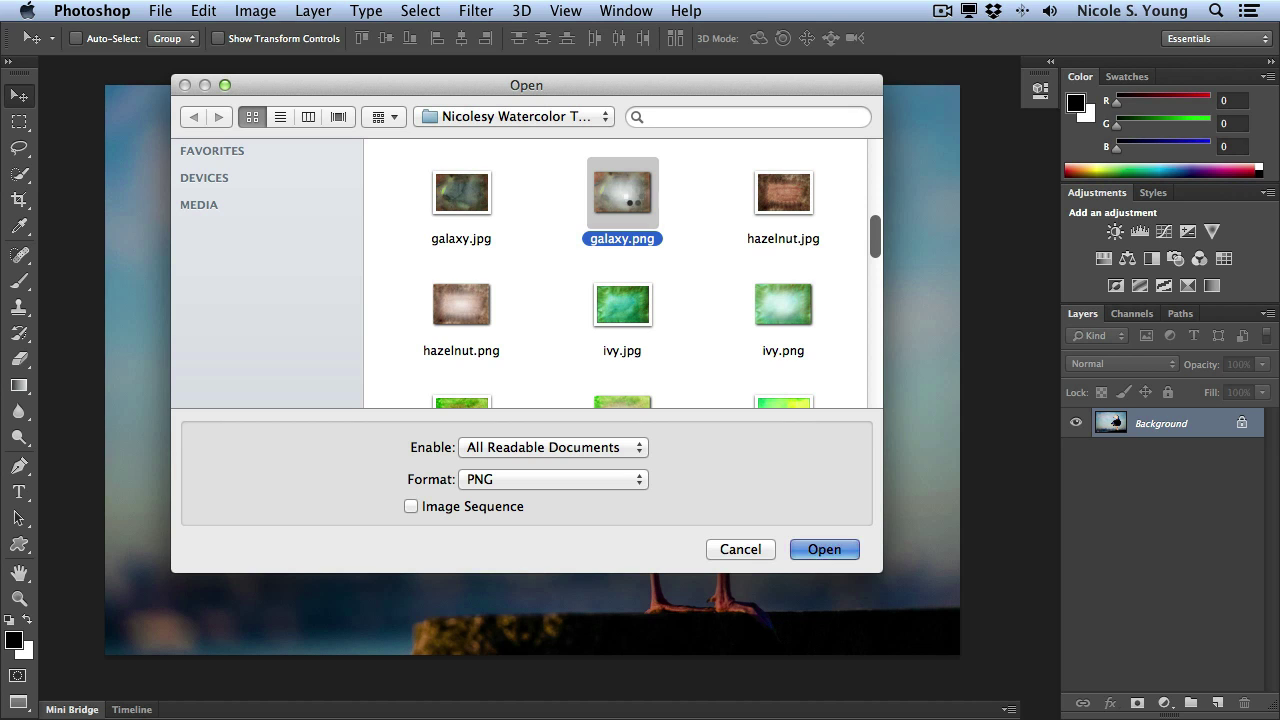
double_click(619, 200)
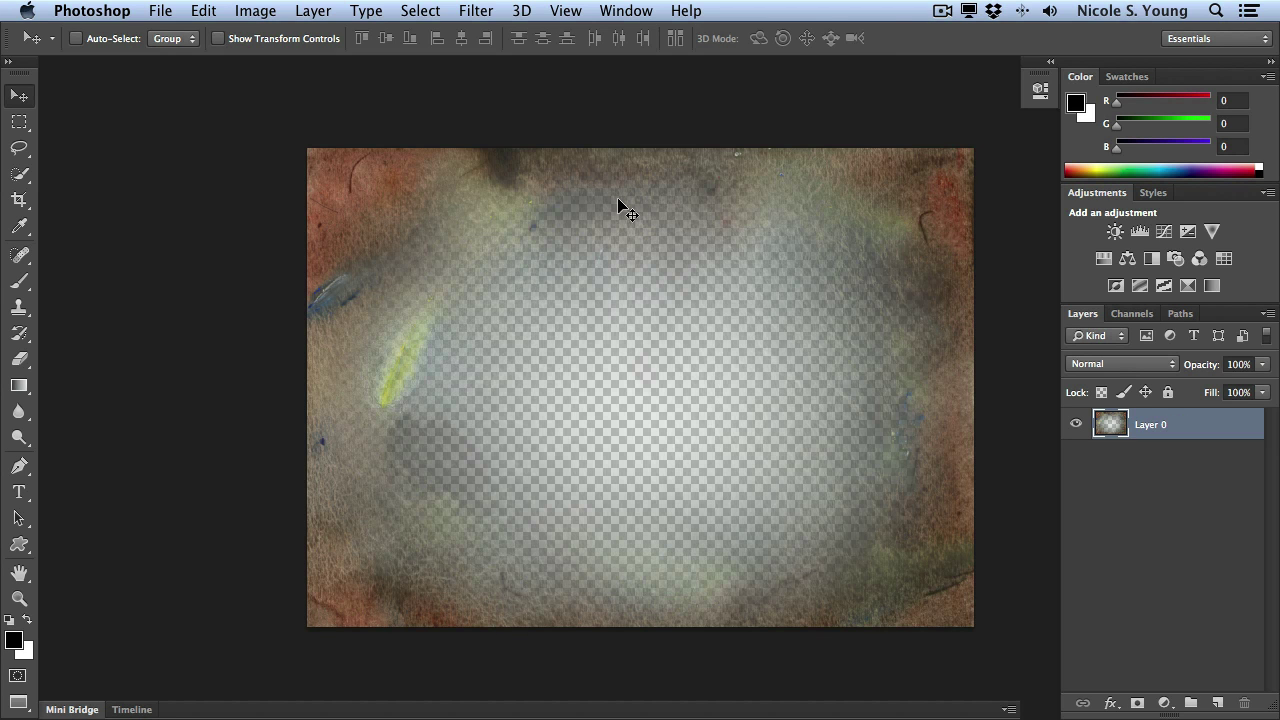
Select the entire galaxy.png canvas and copy it
click(426, 12)
click(430, 31)
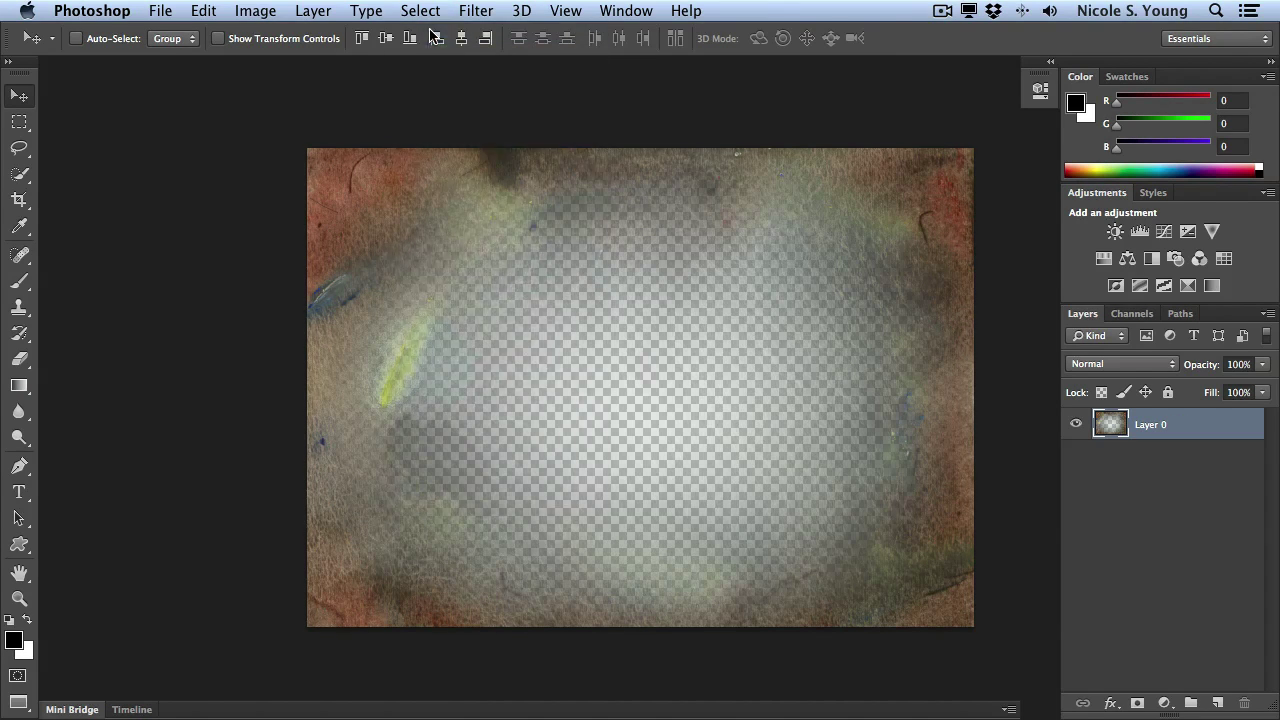
click(203, 11)
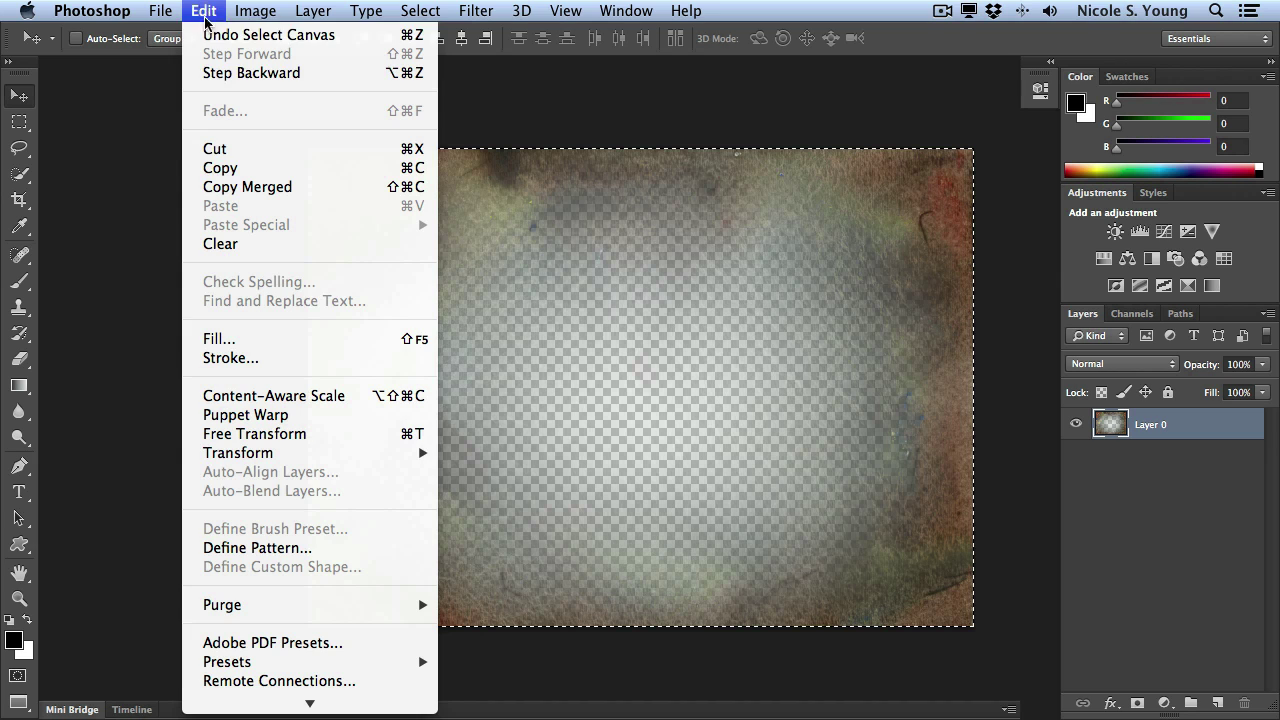
click(235, 170)
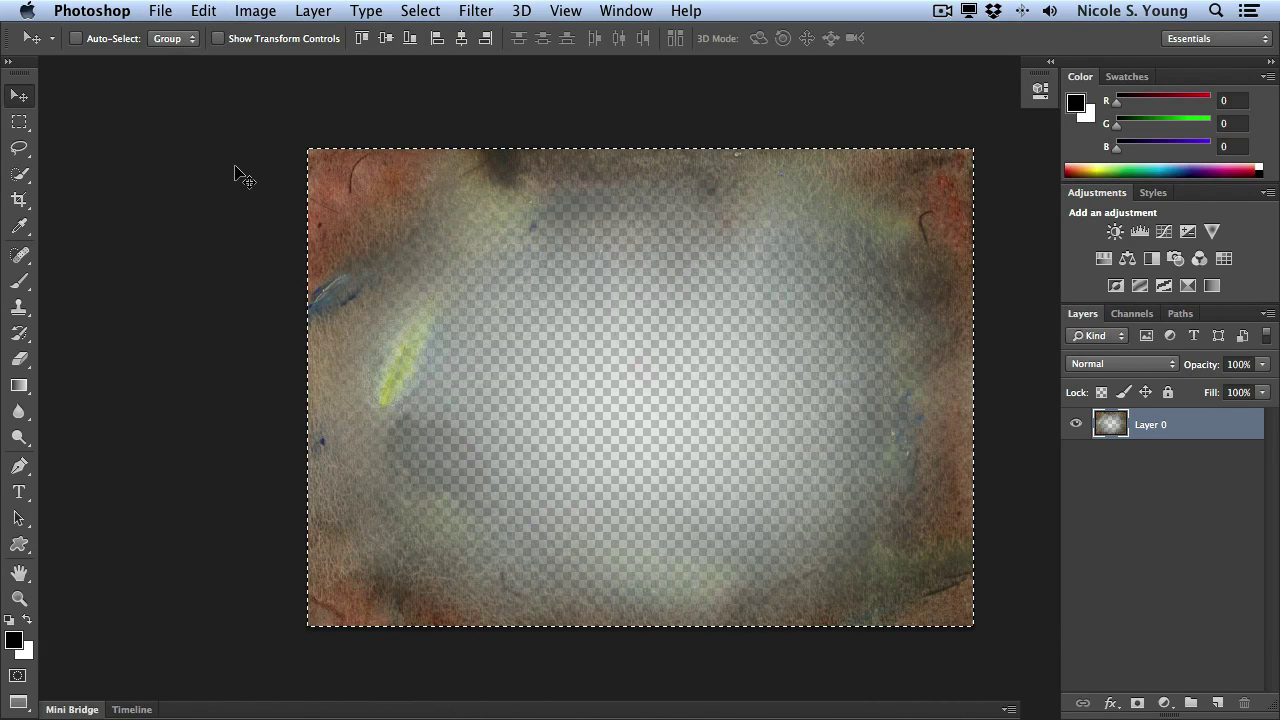
click(640, 11)
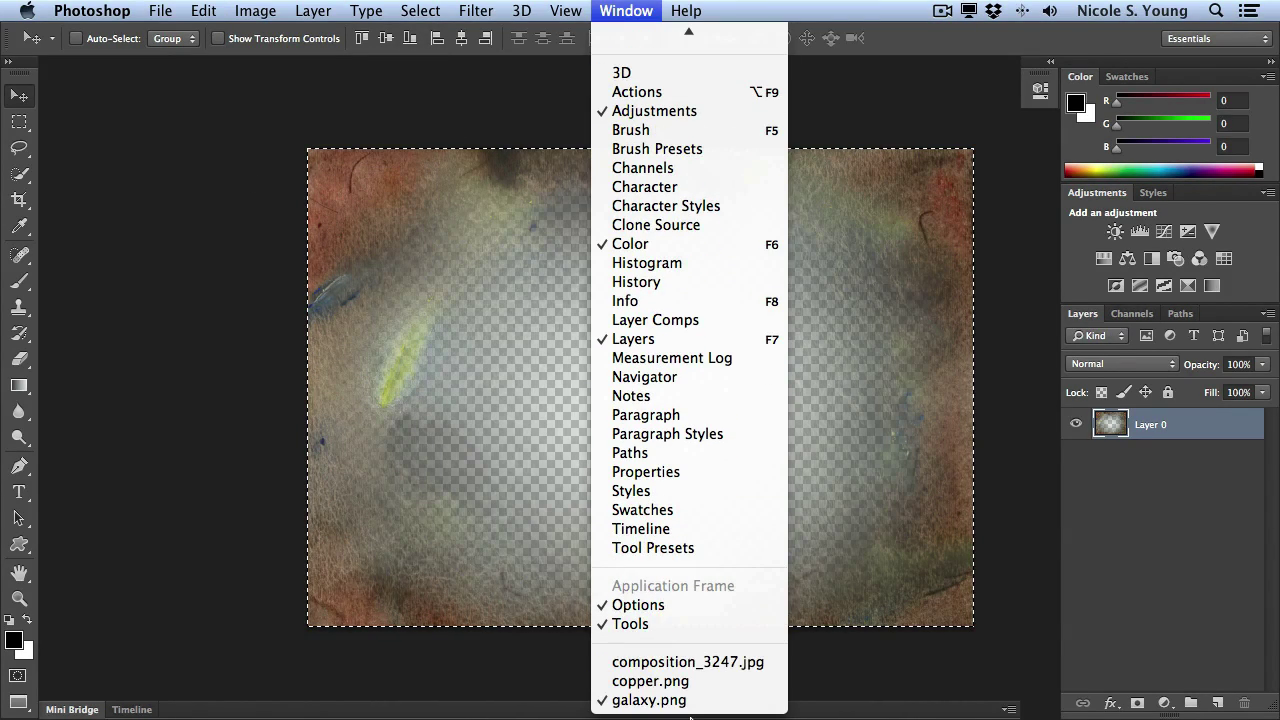
Paste the copied galaxy texture into composition_3247.jpg as Layer 1
click(698, 662)
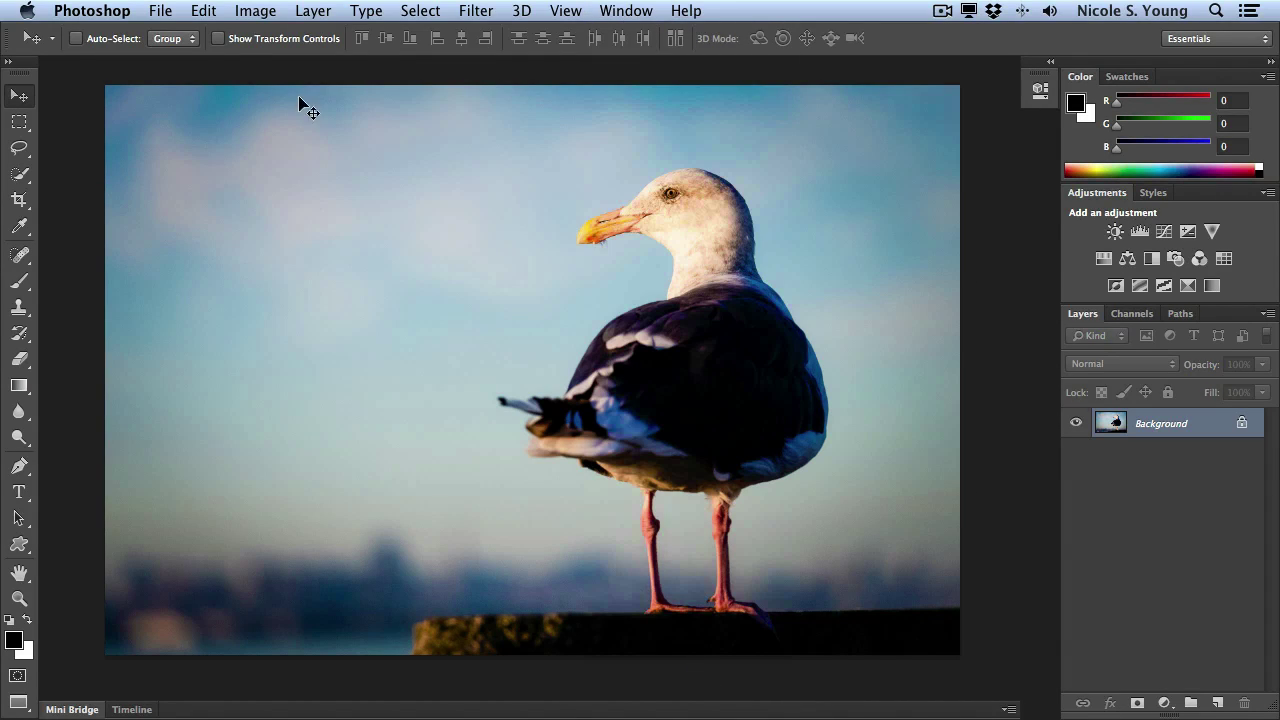
click(213, 10)
click(249, 207)
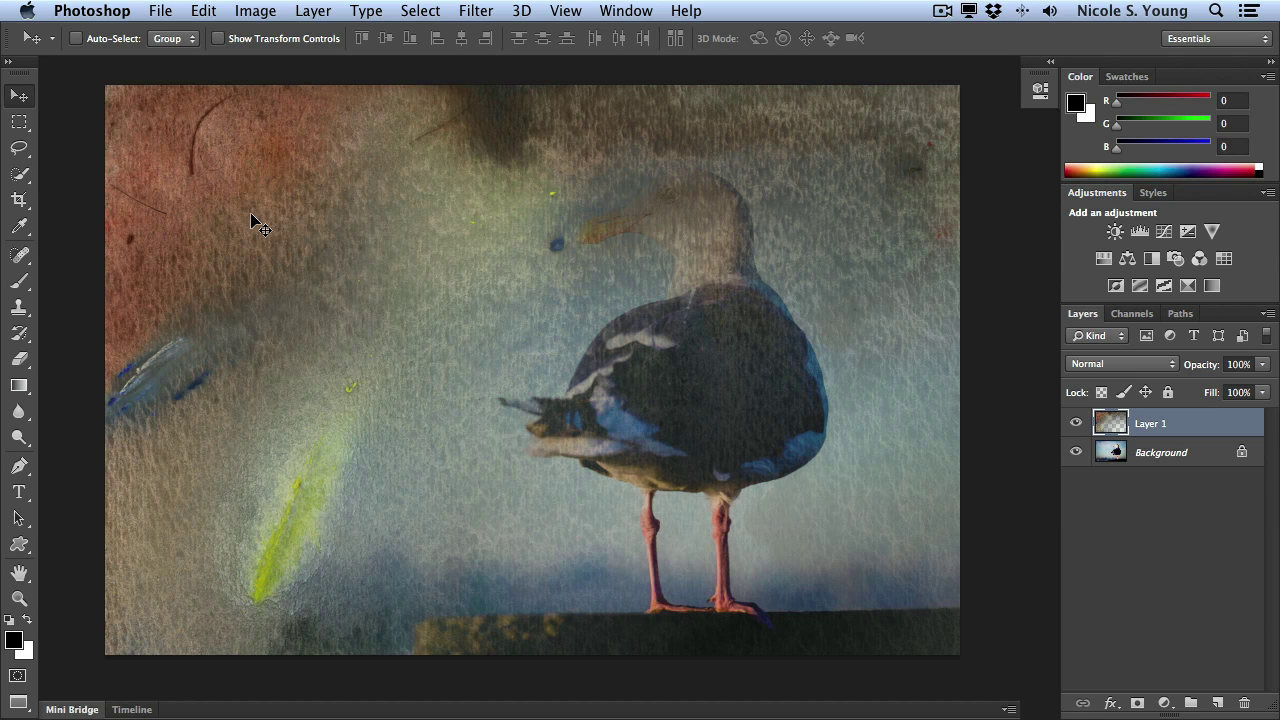
key(super+minus)
key(super+minus)
key(super+minus)
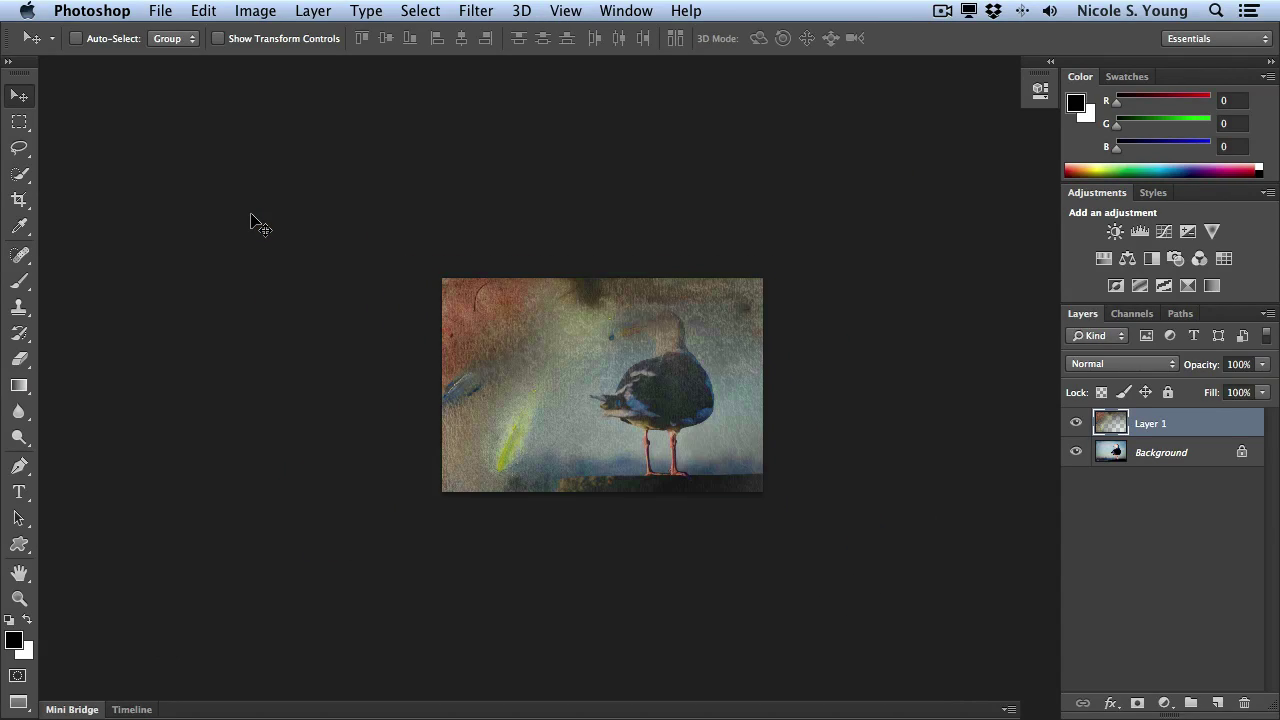
key(super+t)
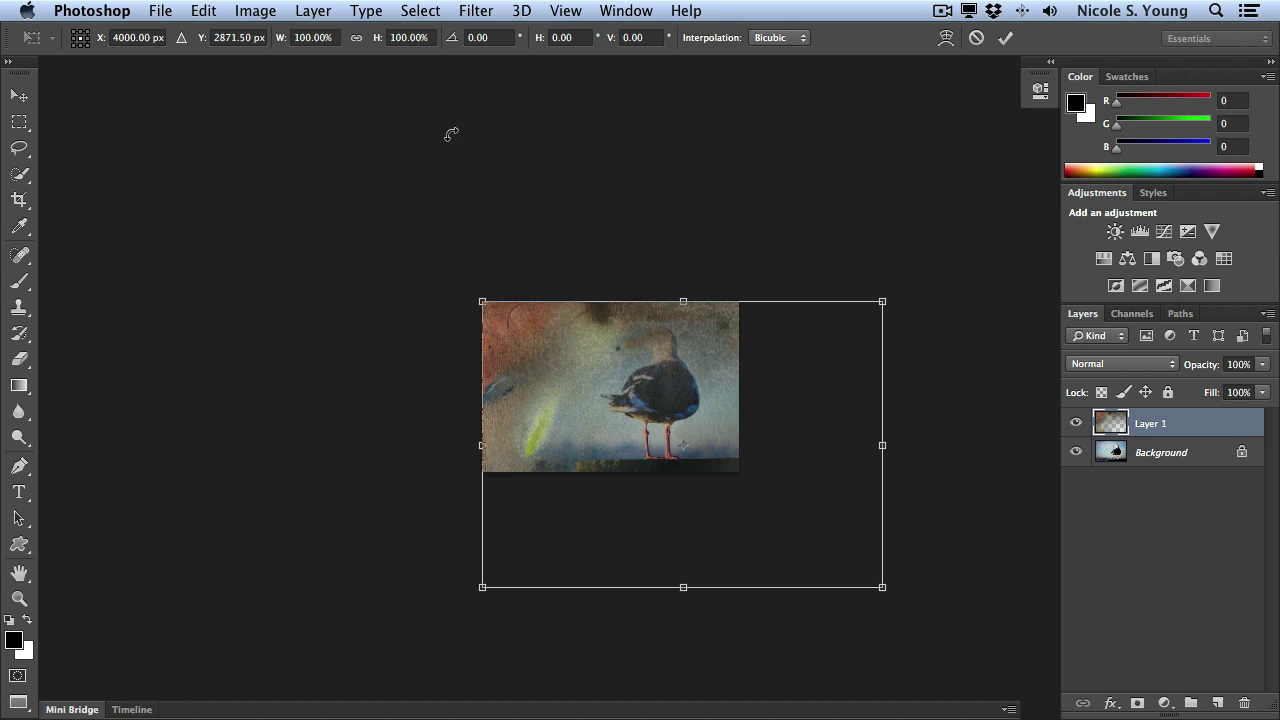
Turn on View > Snap To > Document Bounds
click(566, 12)
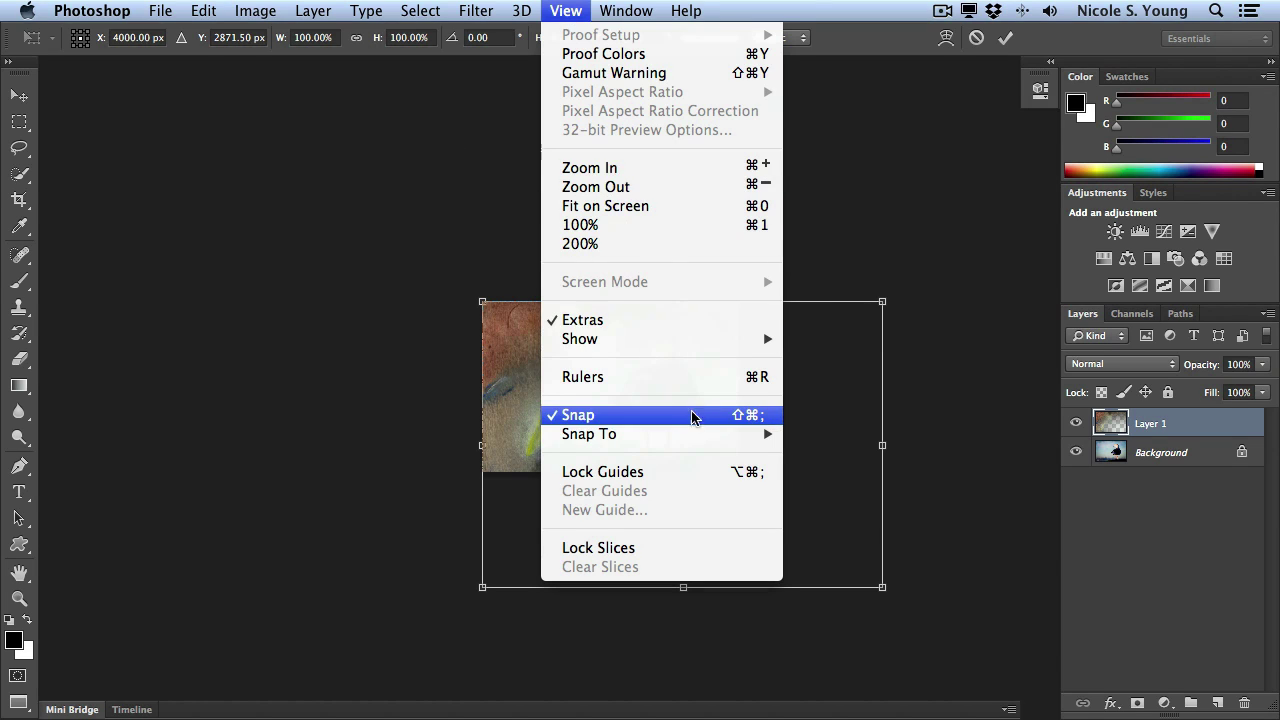
mouse_move(670, 436)
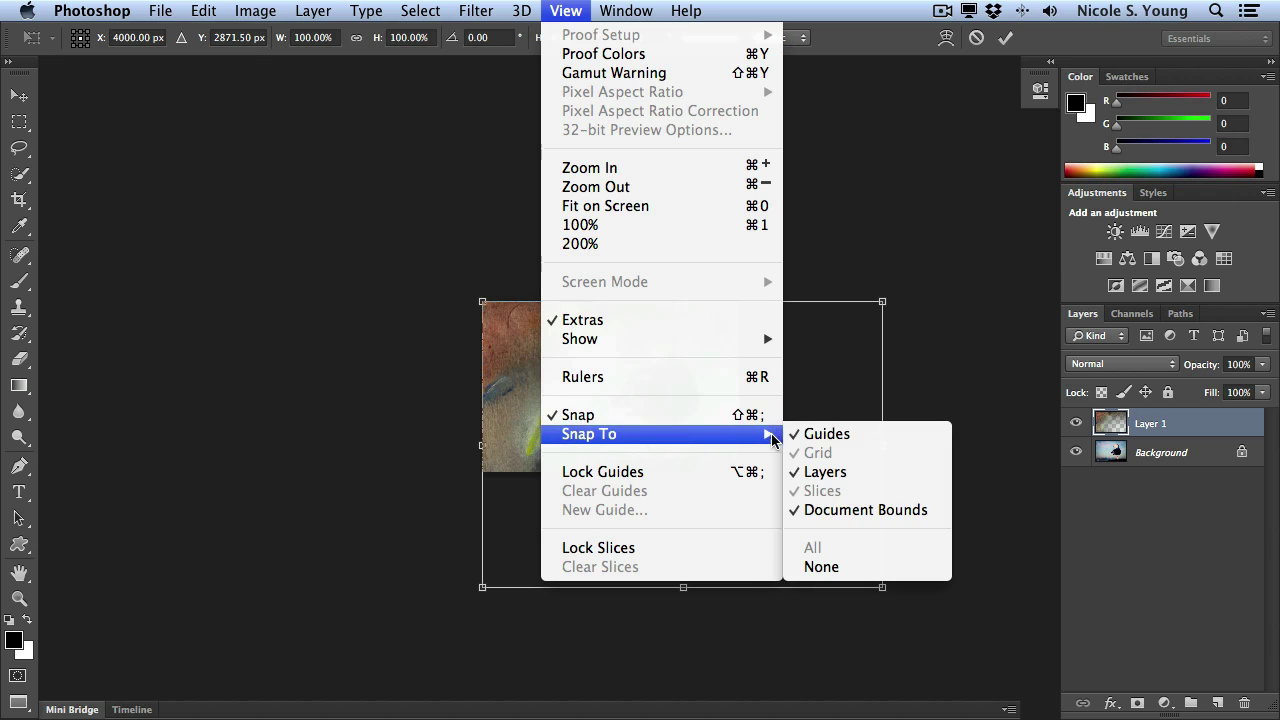
click(910, 511)
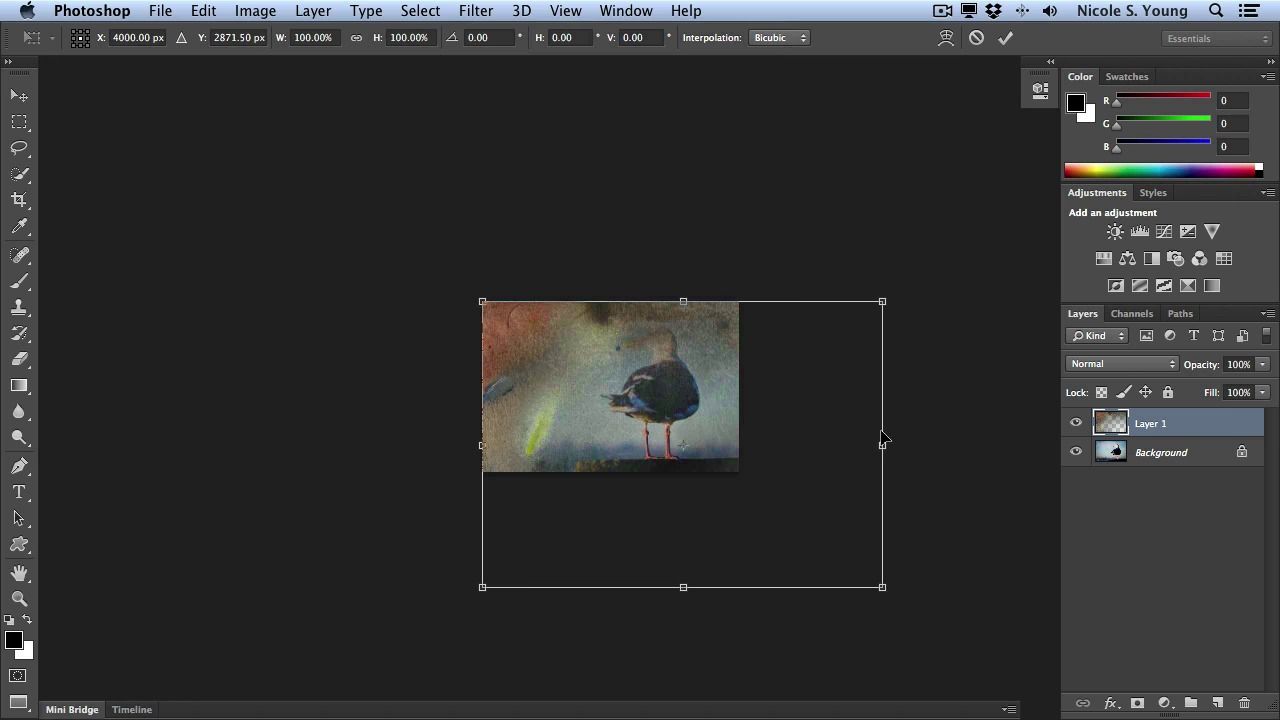
Scale the galaxy texture to 64.08% by 59.50% to match the photo's edges and commit
key(super+plus)
scroll(838, 378, down, 3)
scroll(838, 378, right, 2)
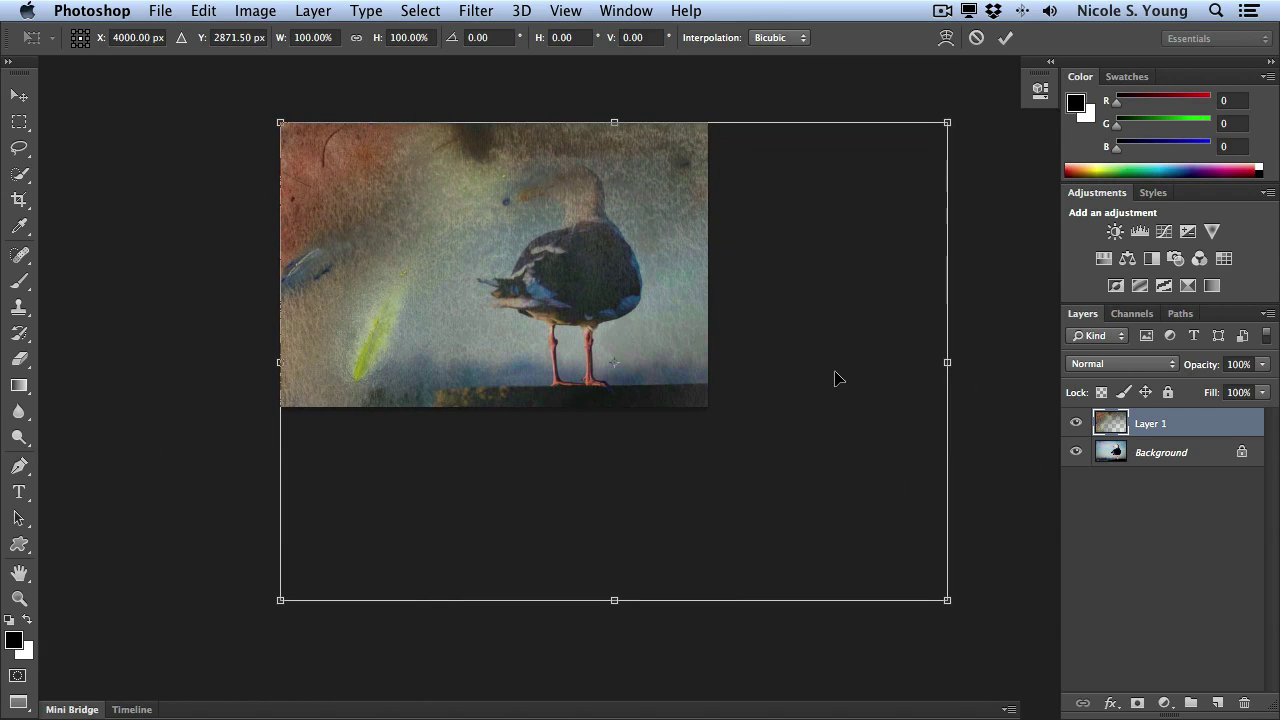
drag(947, 362, 707, 362)
drag(497, 600, 500, 406)
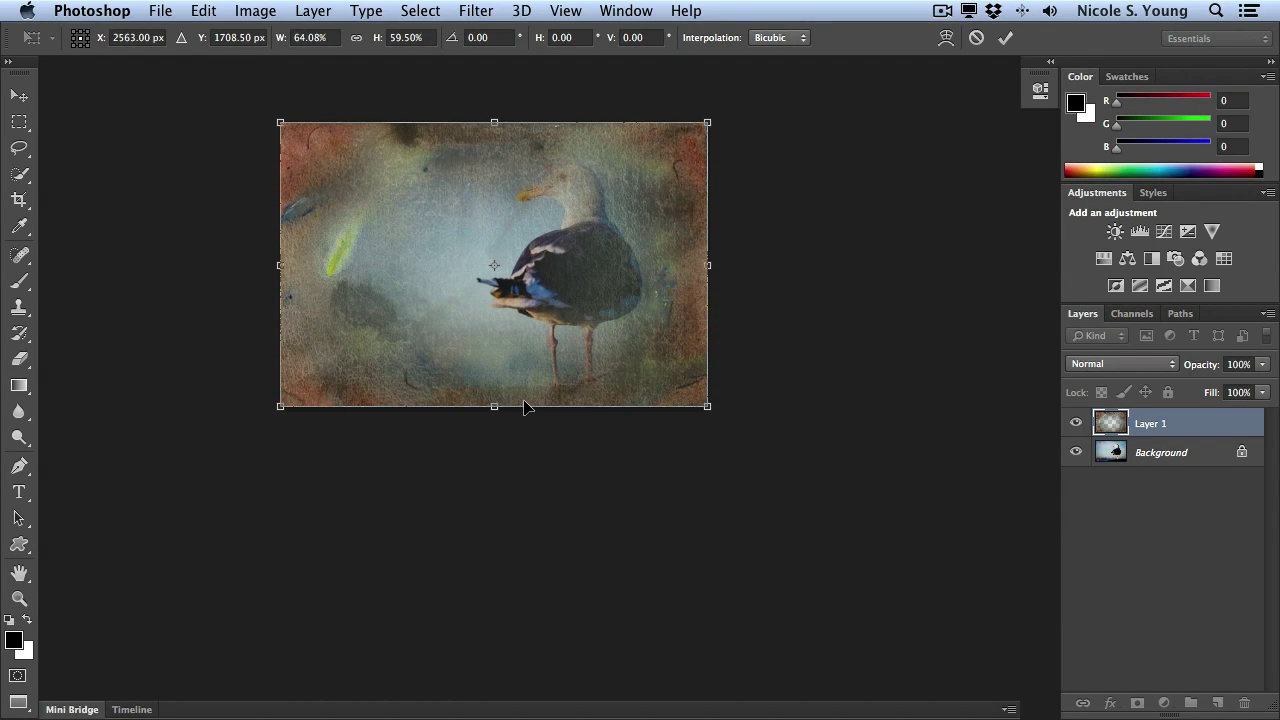
key(super+equal)
drag(334, 309, 452, 463)
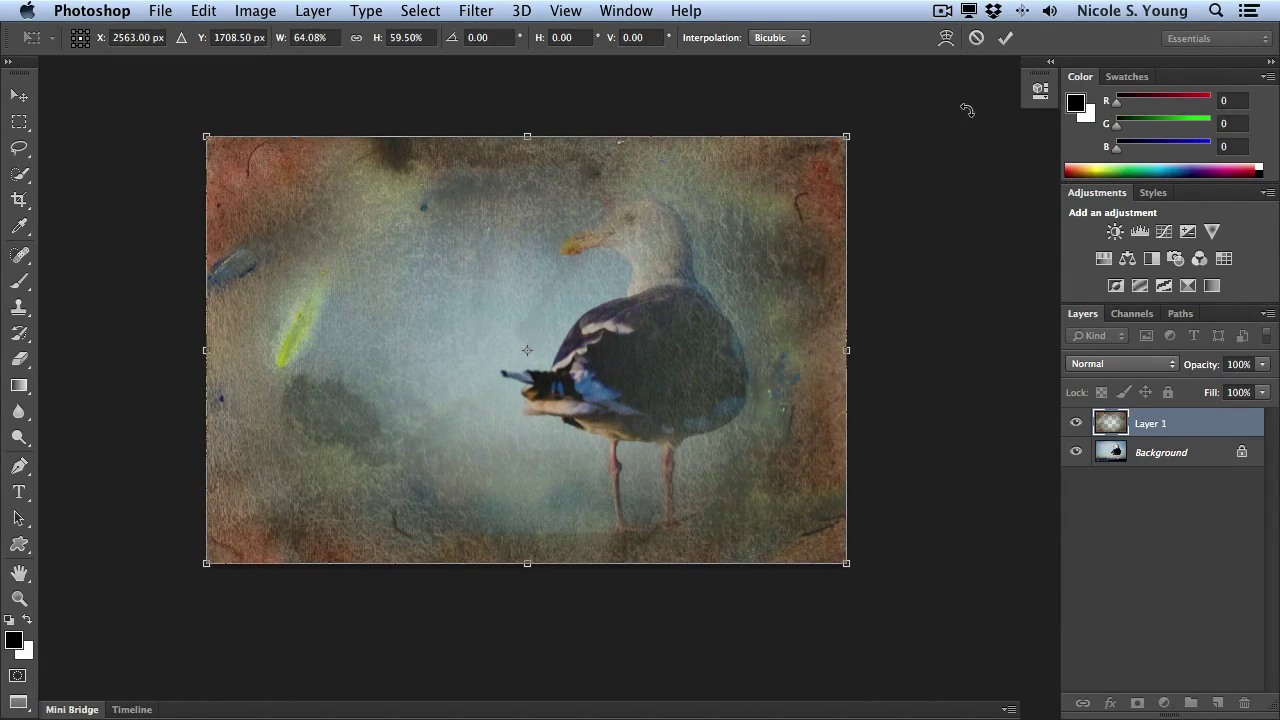
key(Return)
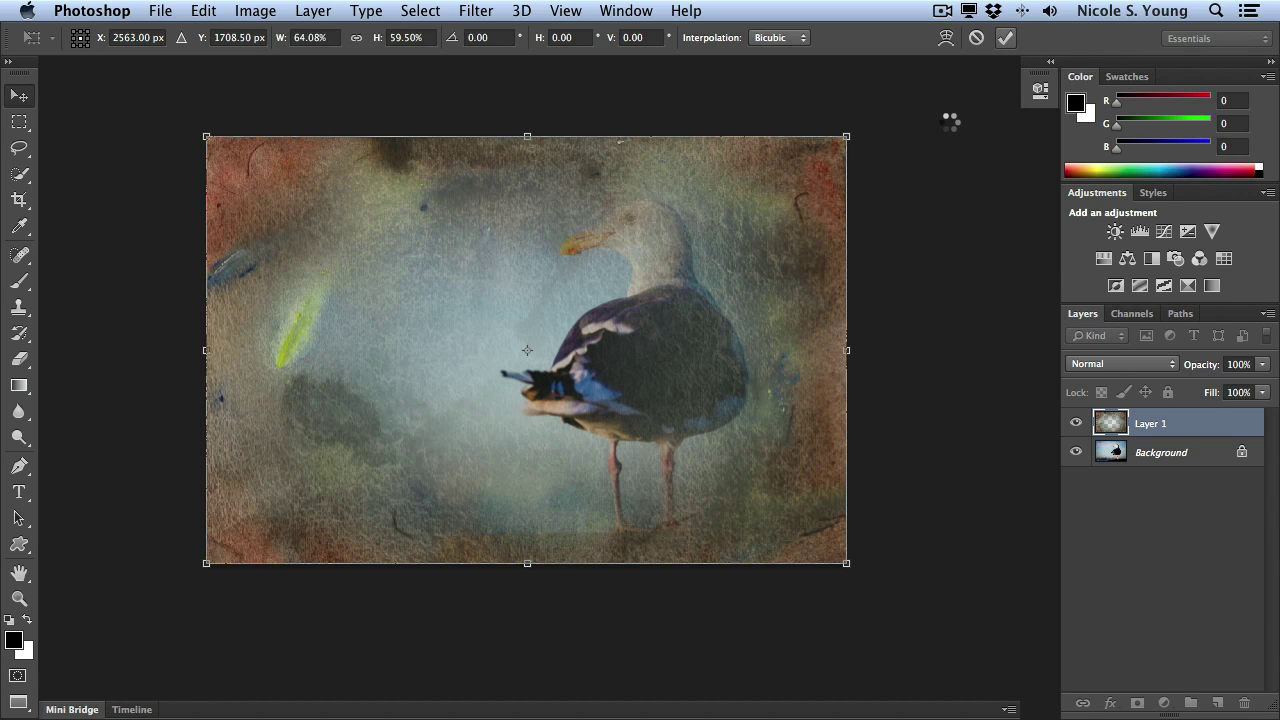
Open the galaxy texture layer's blend mode list and close it without changing the mode
click(1122, 364)
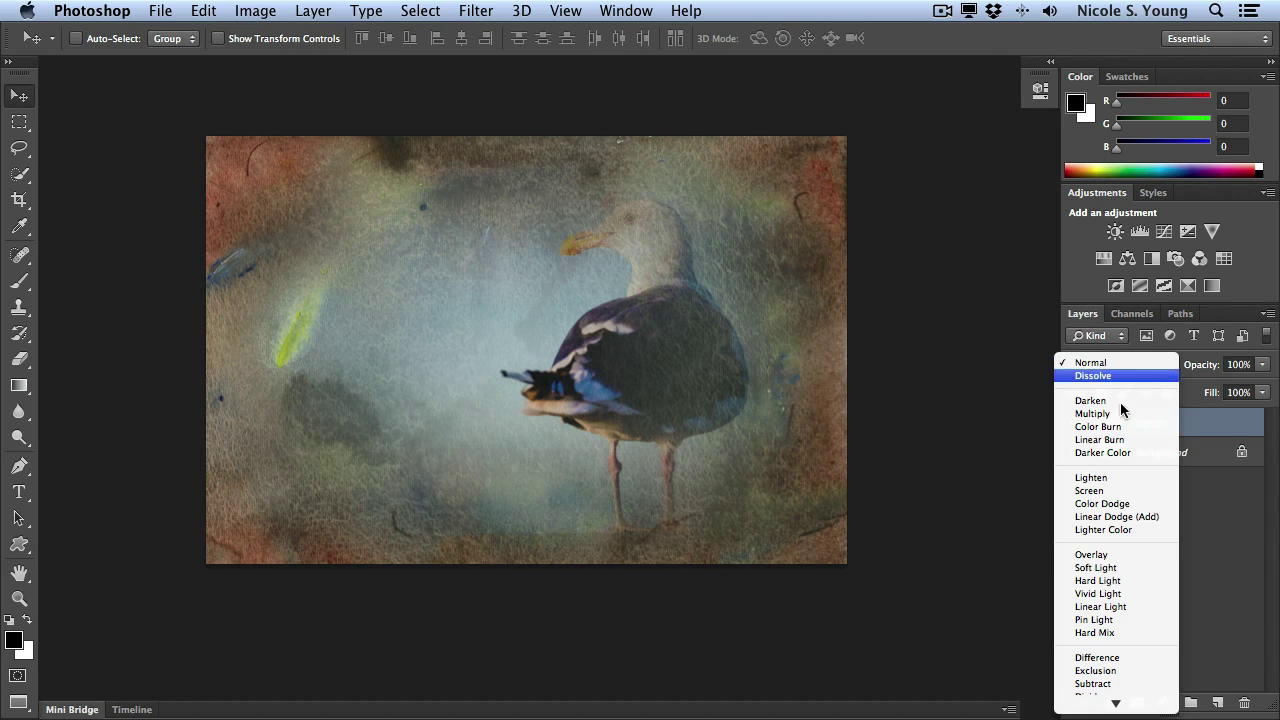
key(Escape)
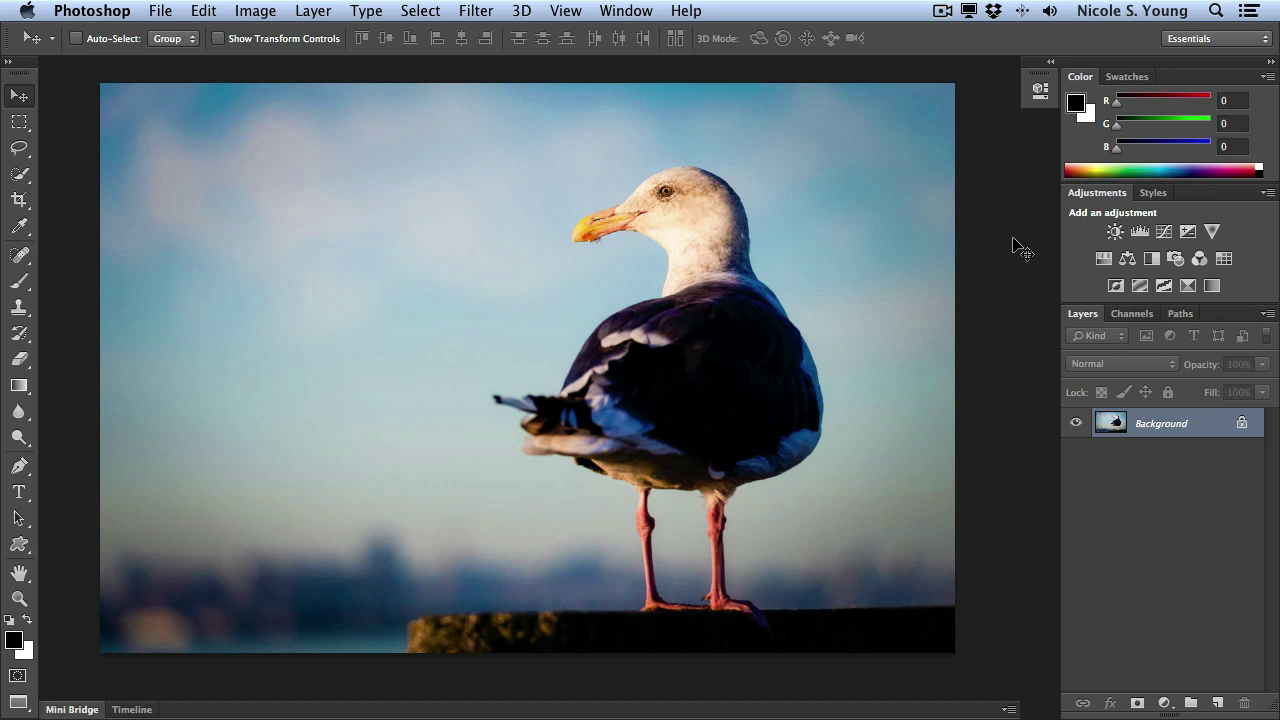
Start File > Place and scroll the file list down to the watercolor texture images
click(160, 10)
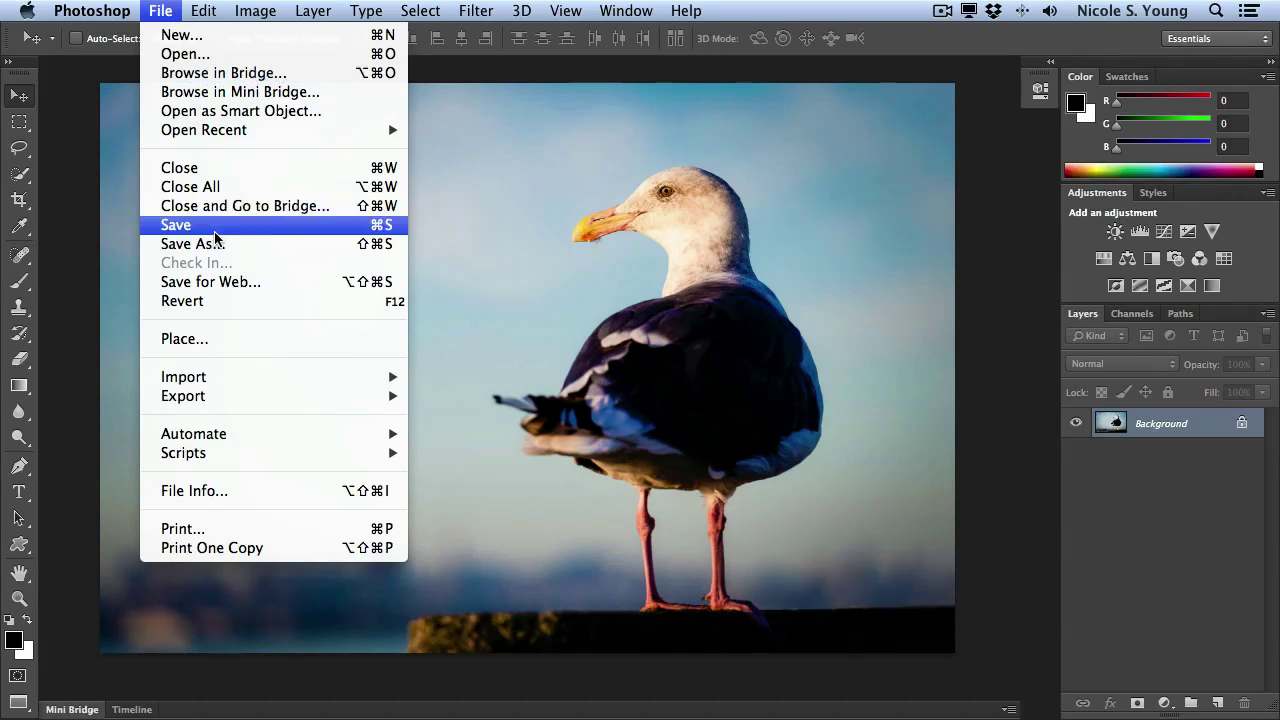
click(211, 339)
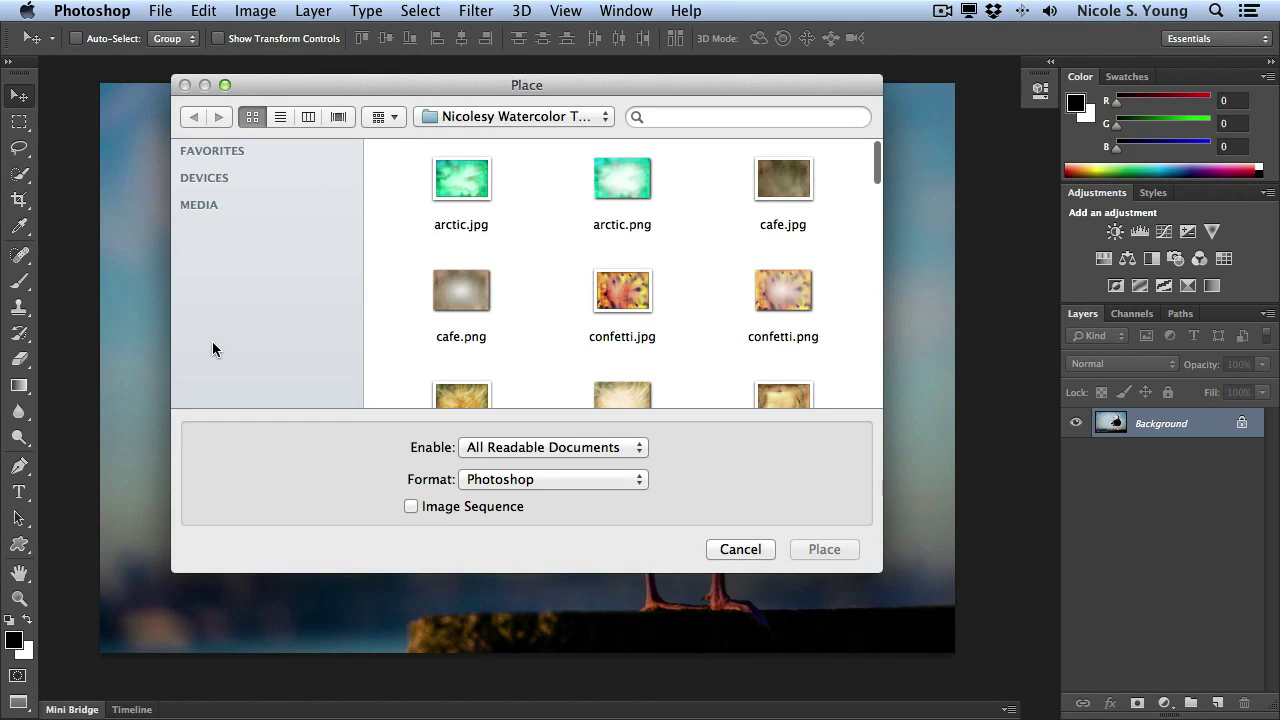
drag(875, 161, 872, 295)
Place the peachy texture, stretch it to all four photo edges (266.98% × 247.91%), and commit
click(445, 361)
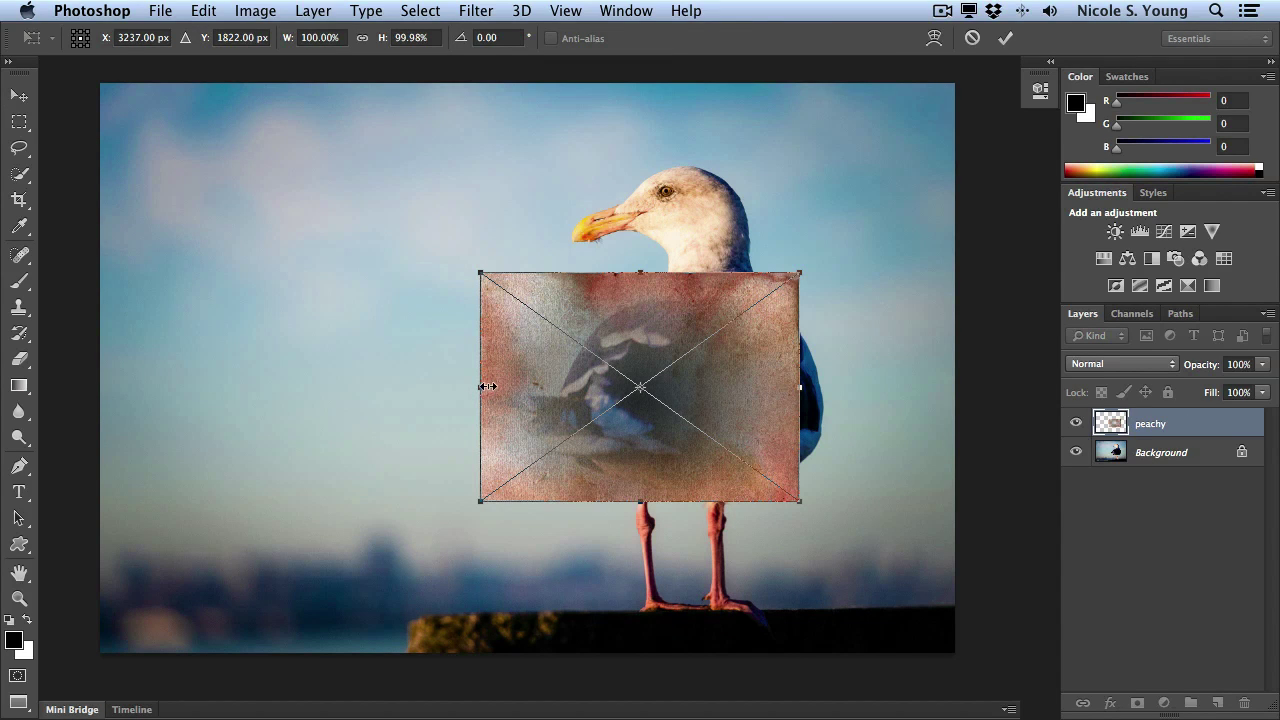
drag(488, 386, 104, 379)
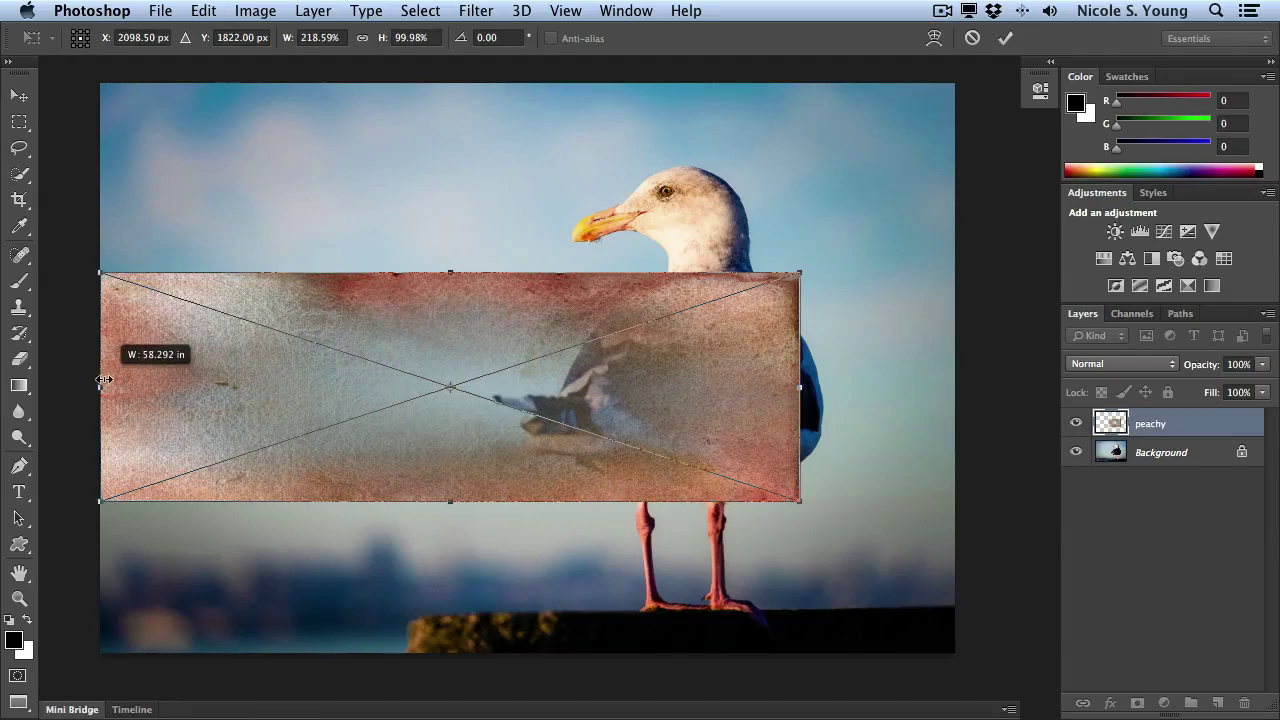
drag(450, 272, 436, 87)
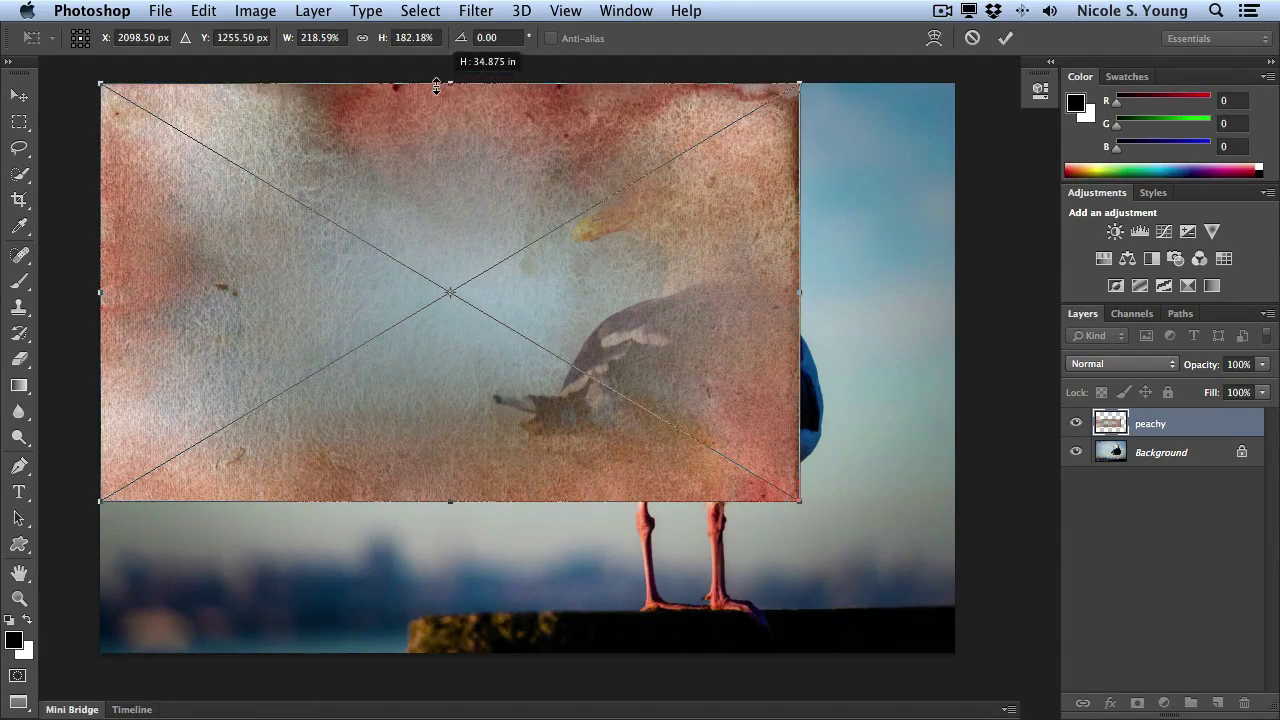
drag(797, 306, 951, 308)
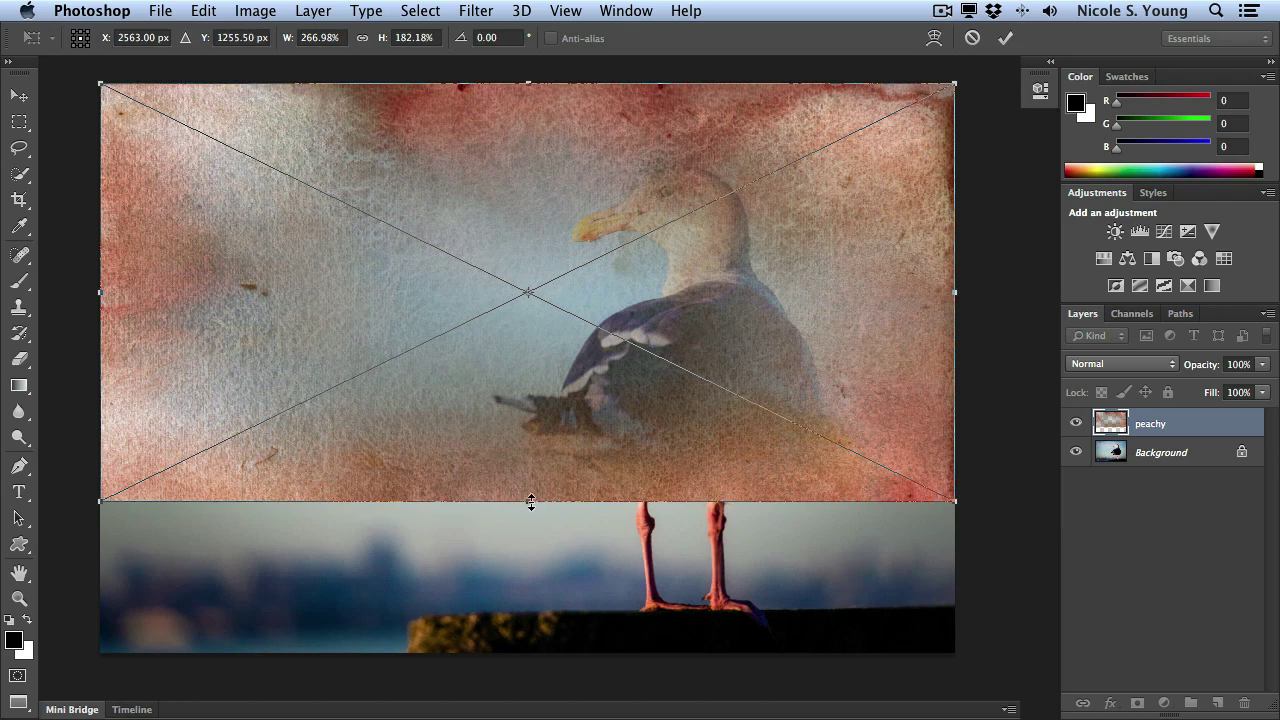
drag(531, 501, 541, 652)
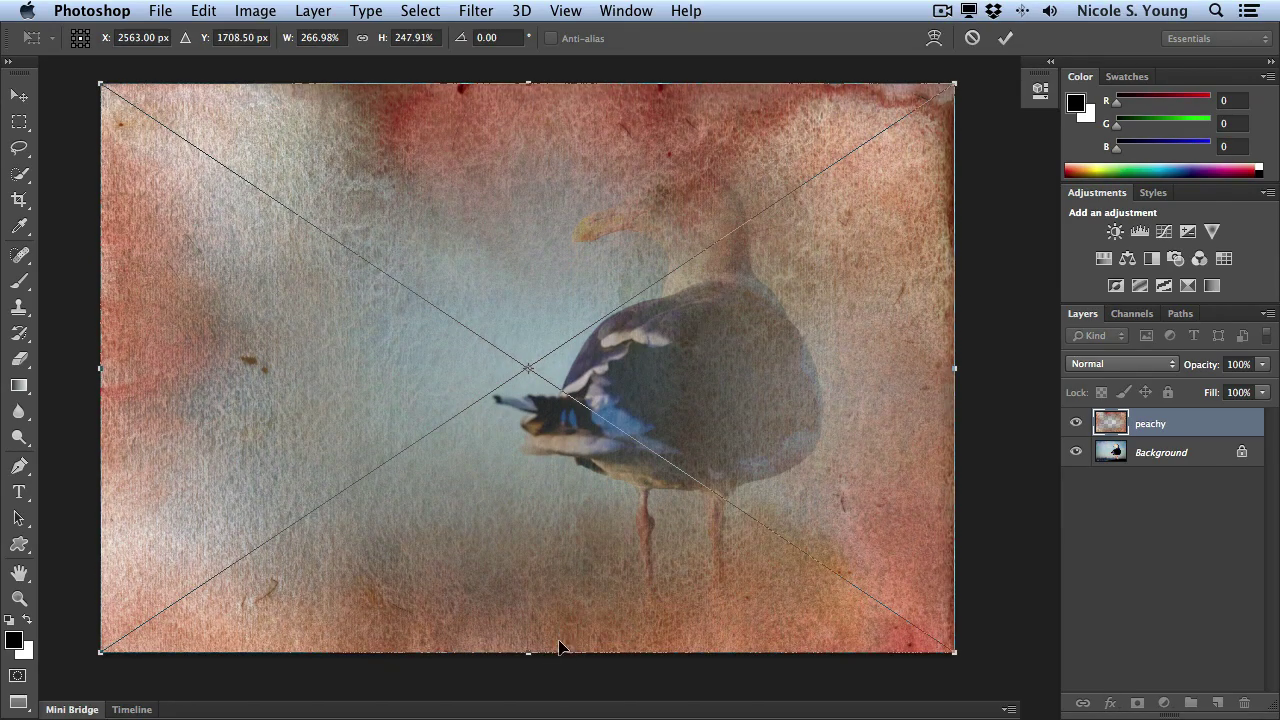
click(1005, 38)
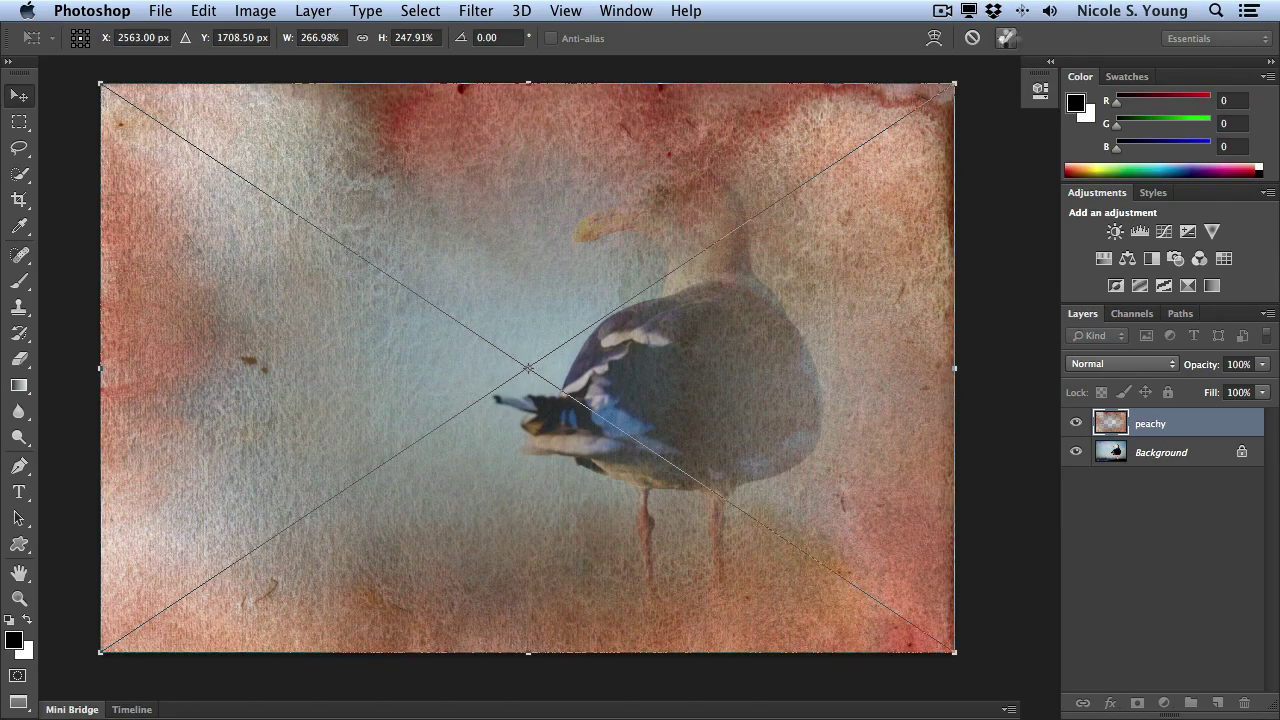
Choose Overlay from the peachy layer's blend mode list in the Layers panel
click(1120, 364)
click(1116, 562)
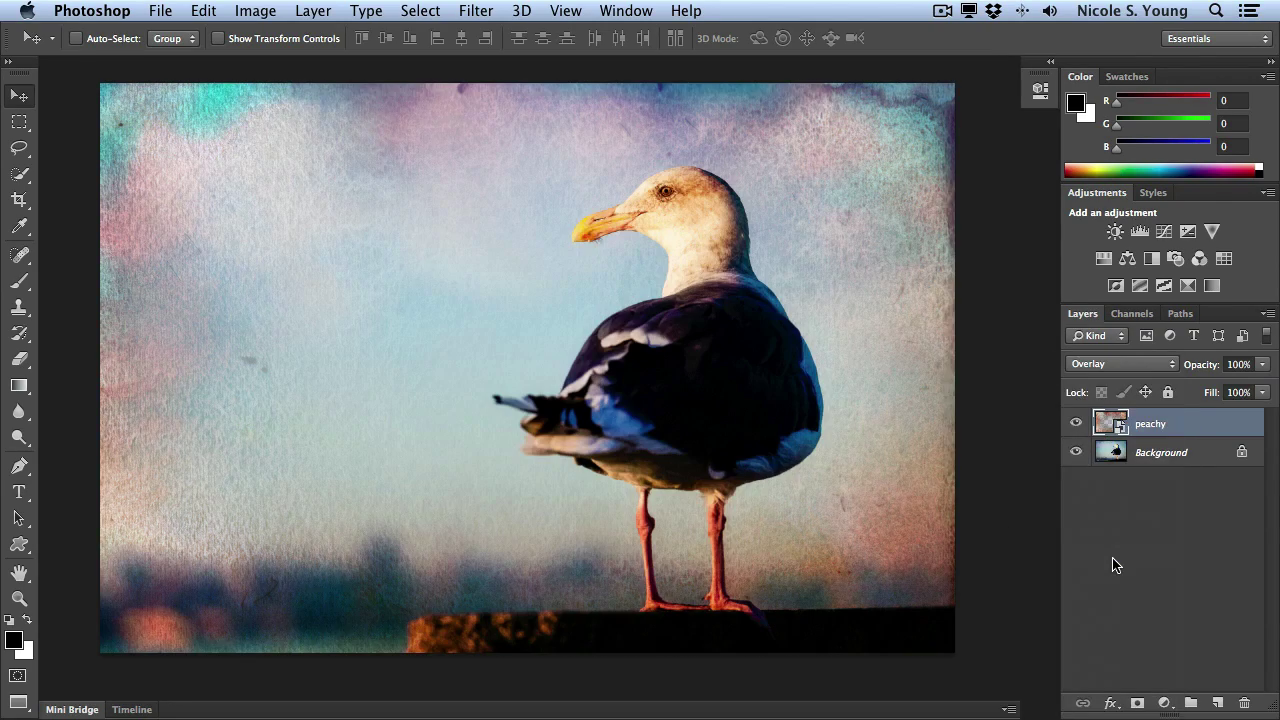